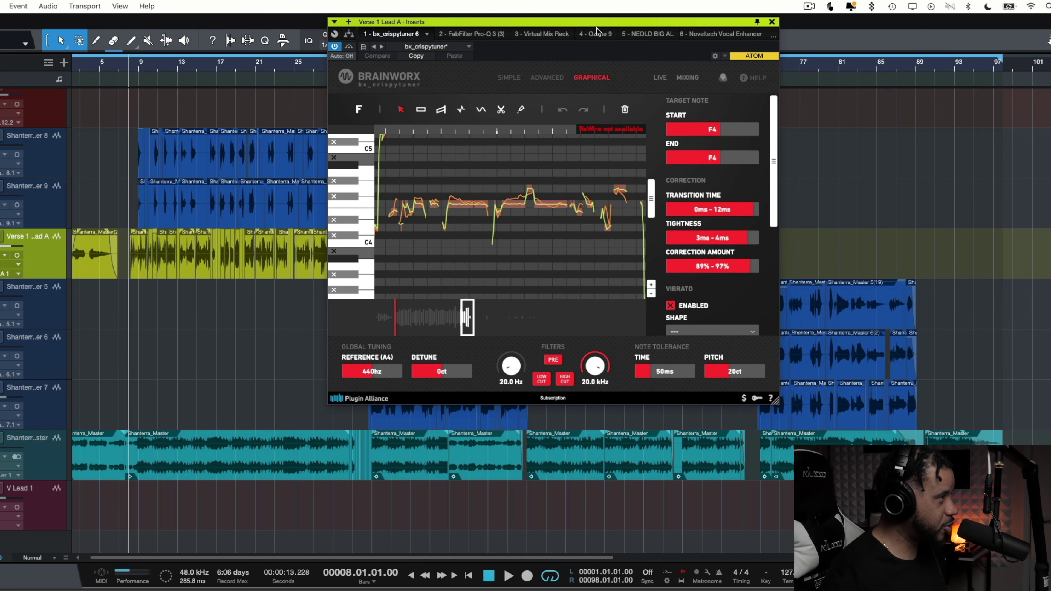
- Move the bx_crispytuner window aside and select the sustained F4 note to examine its pitch-correction settings
left_click_drag(611, 21, 815, 55)
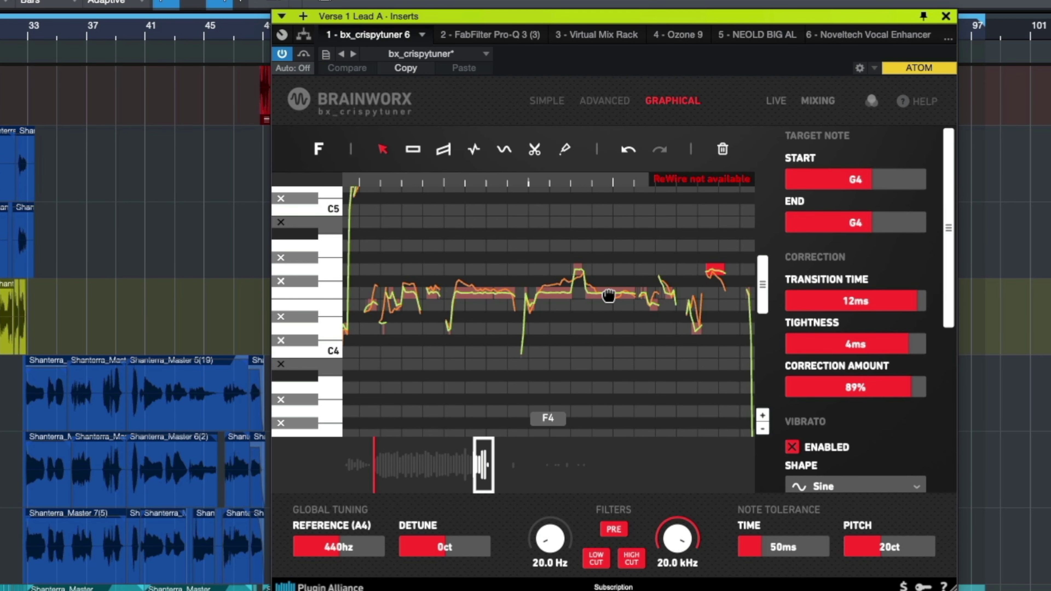
left_click(503, 293)
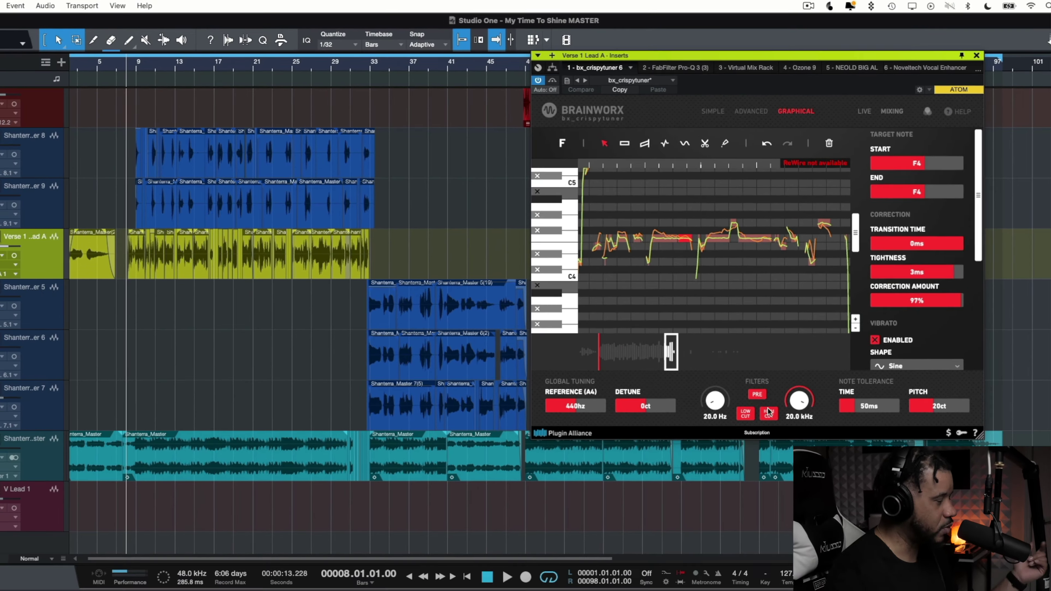
- Open the FabFilter Pro-Q 3 insert on Verse 1 Lead A and bypass it for a listening comparison
left_click(546, 44)
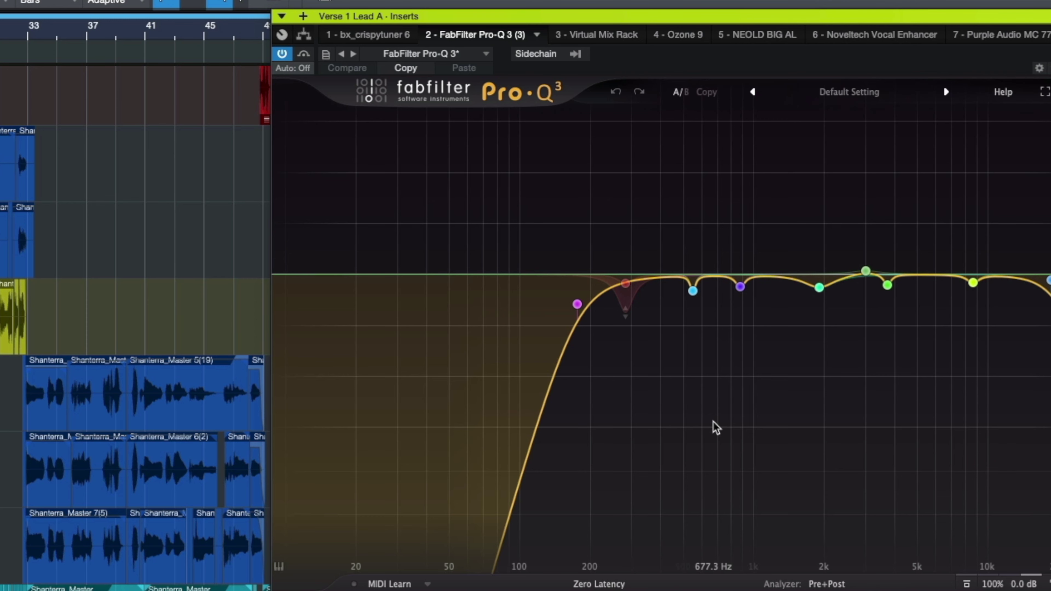
left_click_drag(731, 18, 592, 16)
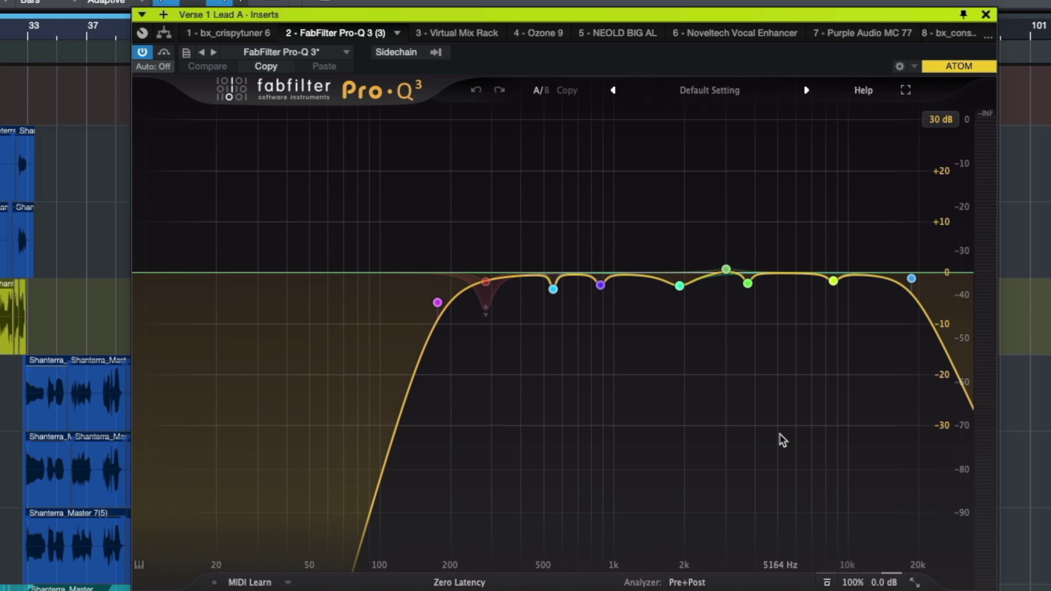
left_click(142, 52)
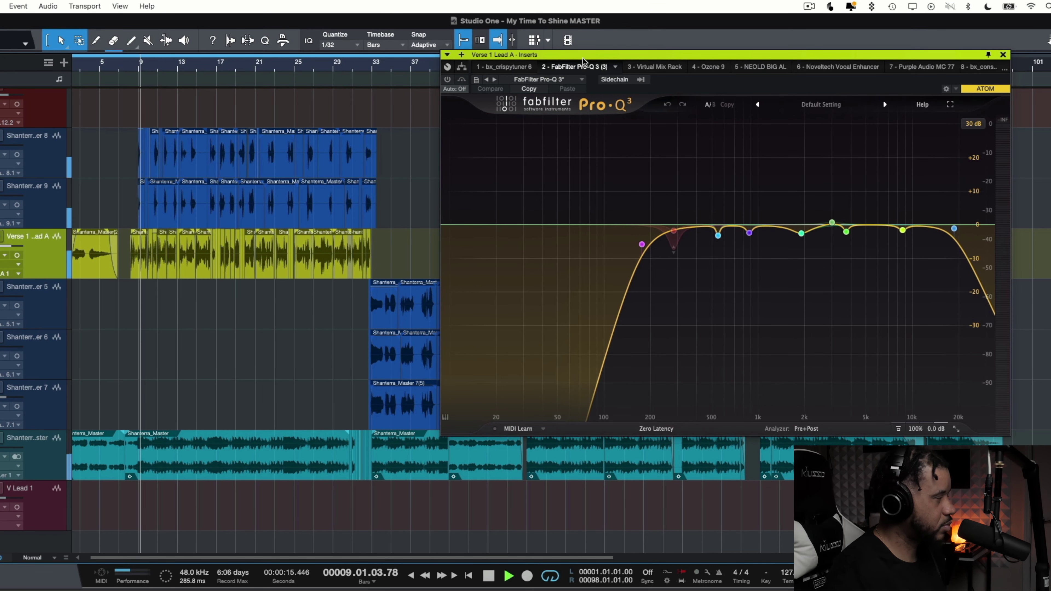
- Enlarge the Verse 1 Lead A clips in the arrangement during playback to listen to the vocal without the EQ
left_click_drag(573, 61, 677, 67)
scroll(238, 283, "up", 4)
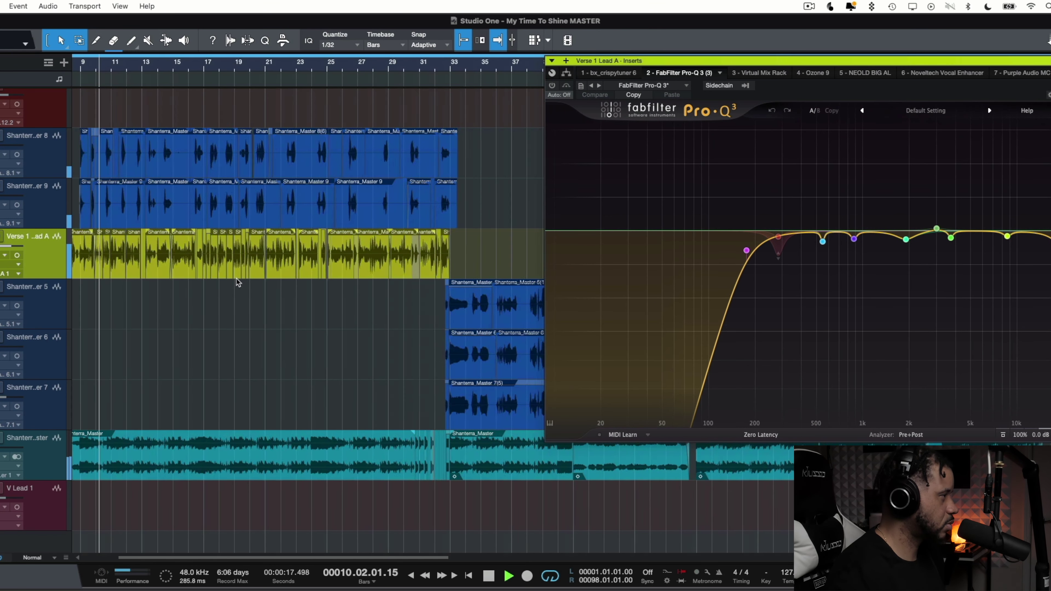
scroll(238, 282, "up", 3)
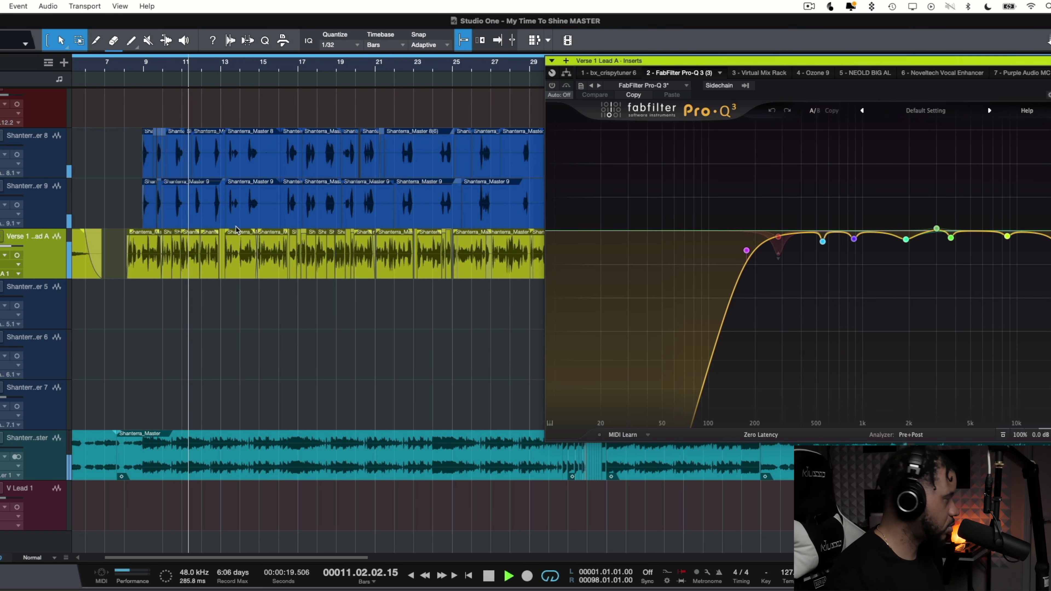
scroll(237, 230, "up", 4)
scroll(237, 229, "down", 3)
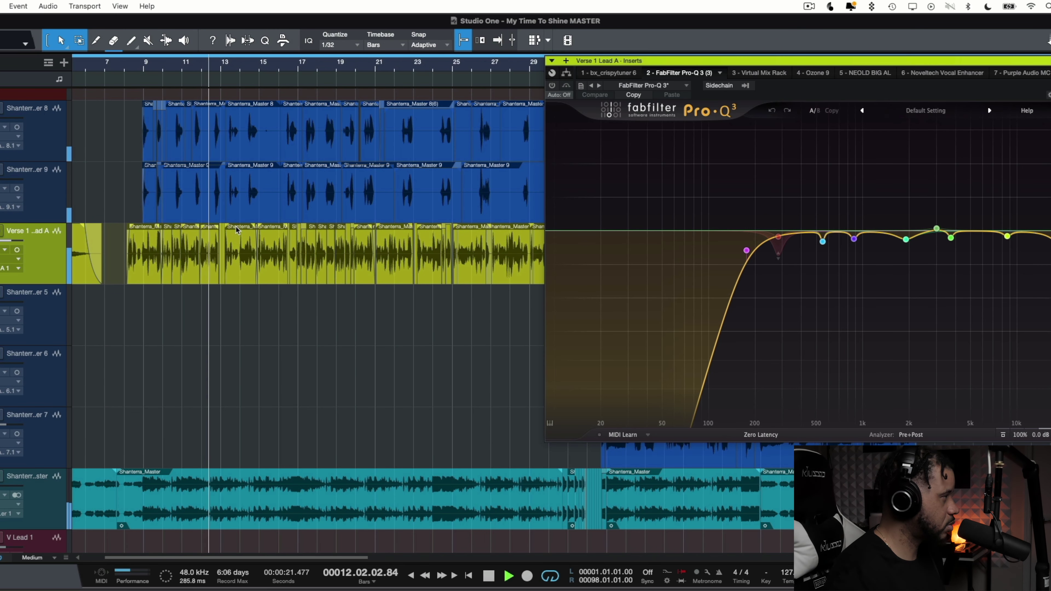
left_click(125, 235)
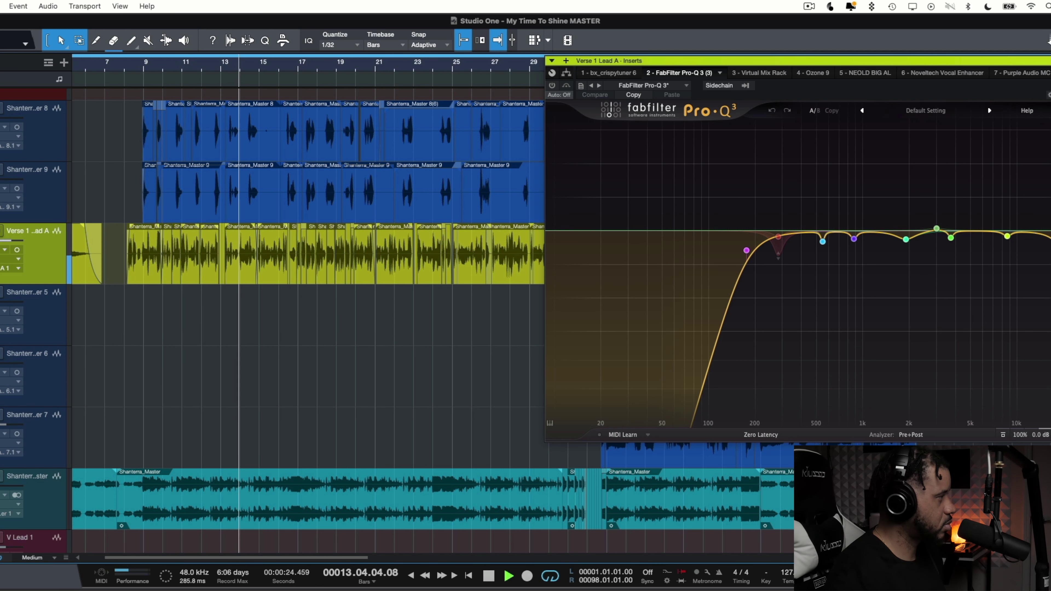
- Replay the verse vocal from bar 8 with Pro-Q 3 enabled and examine the frequency, gain and Q of its bands
key("space")
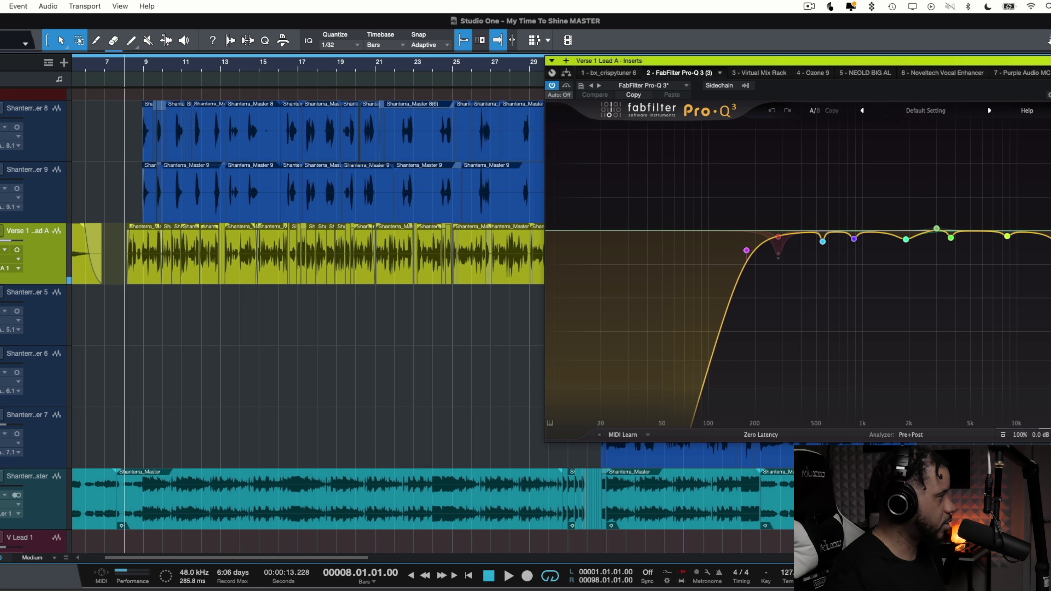
key("space")
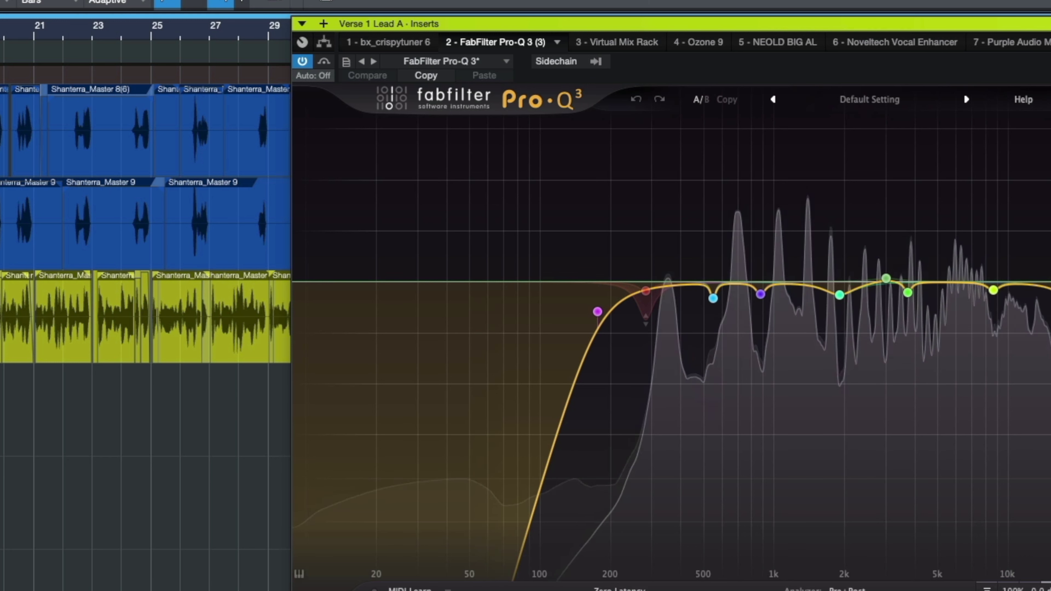
mouse_move(996, 290)
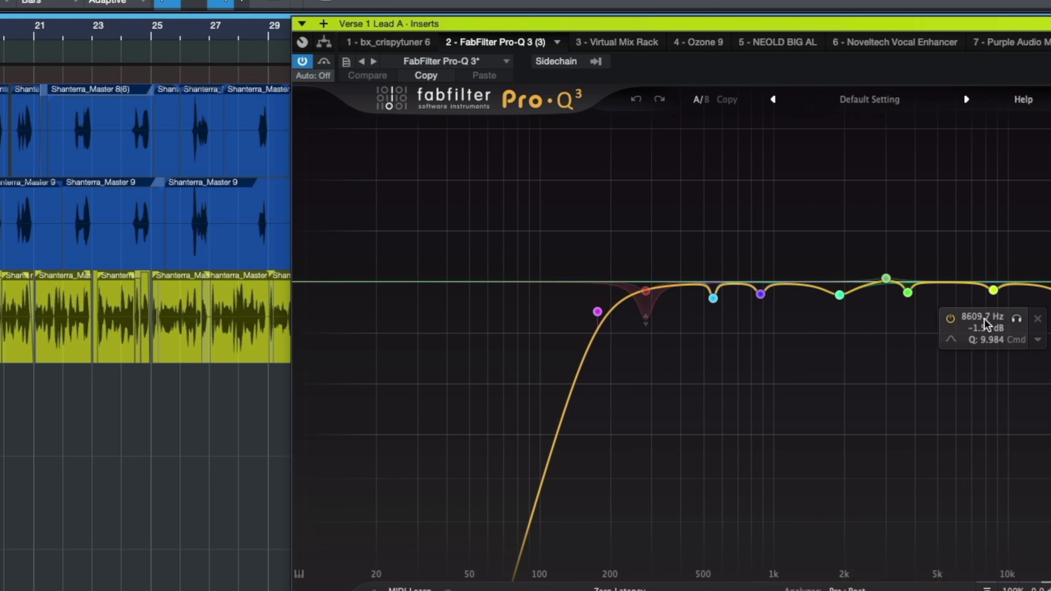
mouse_move(840, 307)
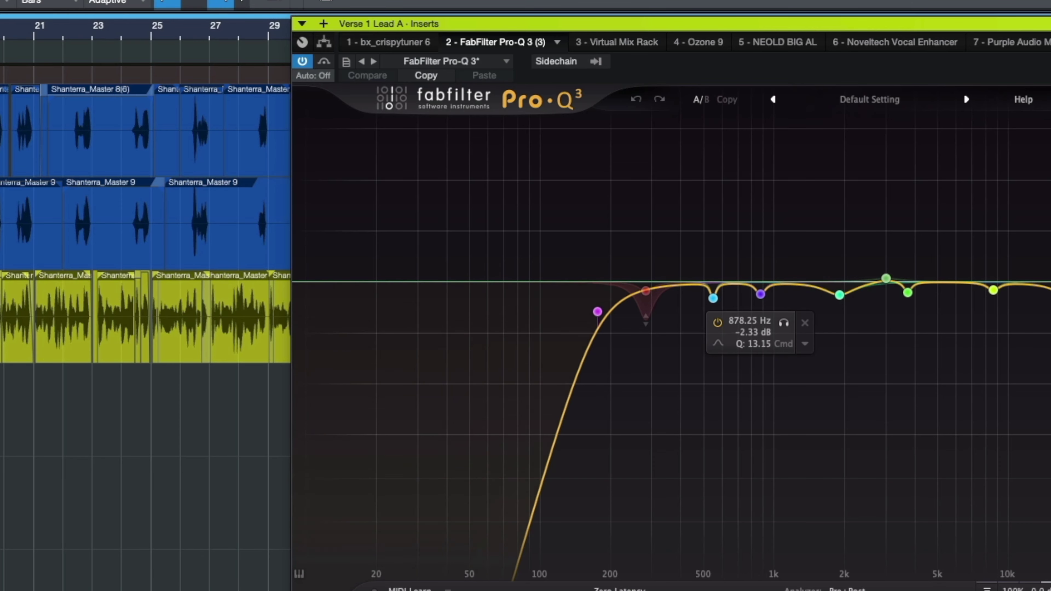
mouse_move(1035, 319)
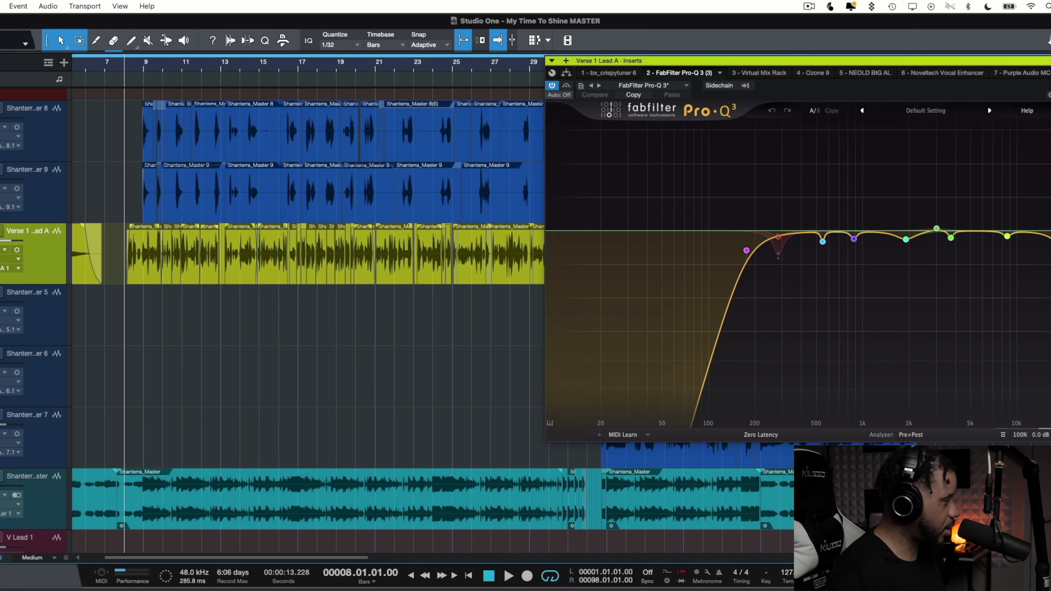
- Open the Virtual Mix Rack insert, compare the vocal with it bypassed and active, leave it enabled and close the window
left_click(760, 73)
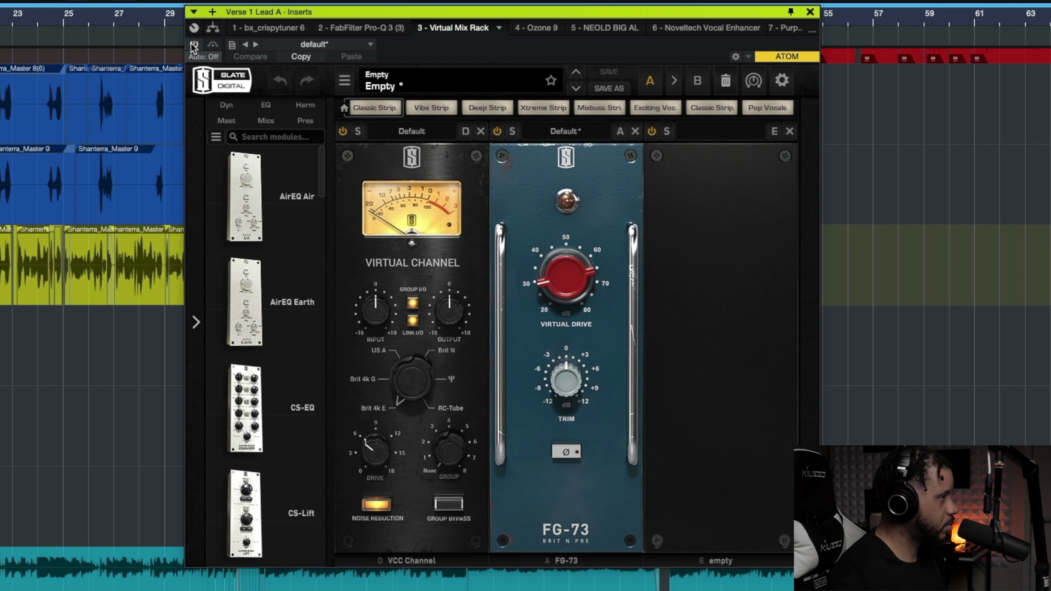
left_click(194, 45)
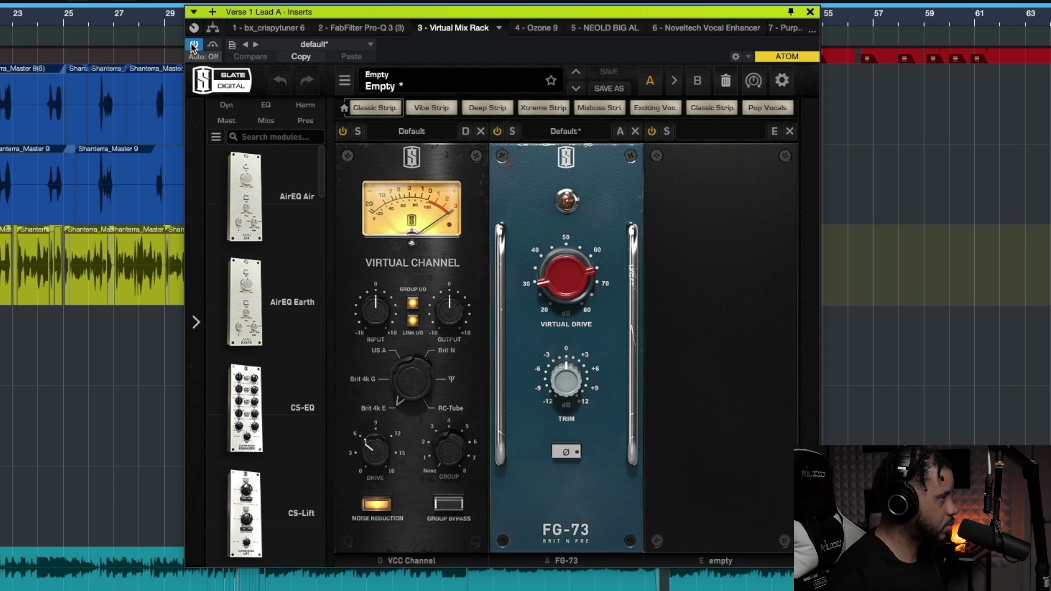
left_click(193, 46)
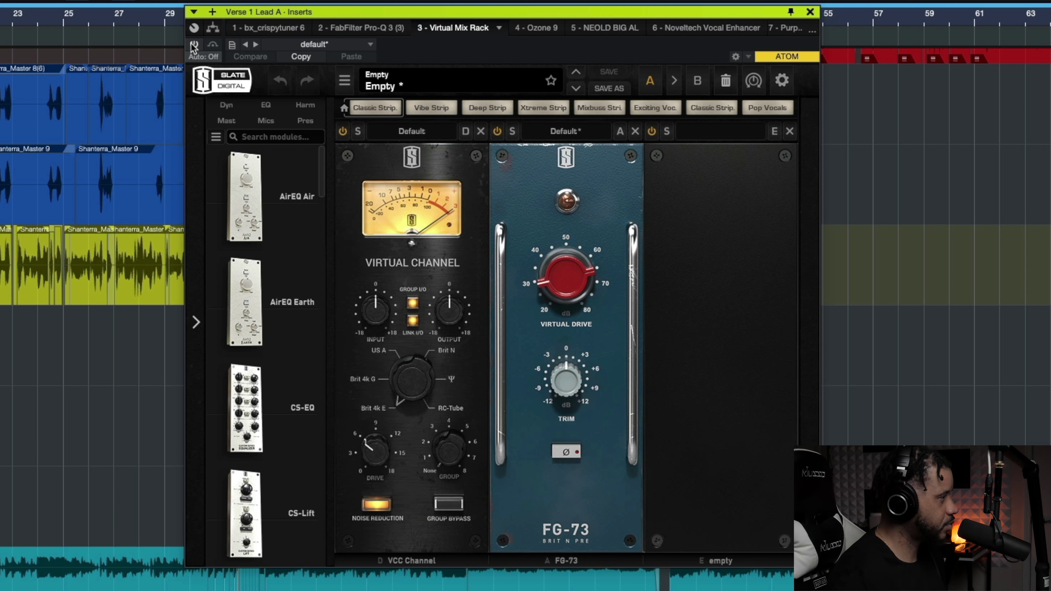
left_click(193, 45)
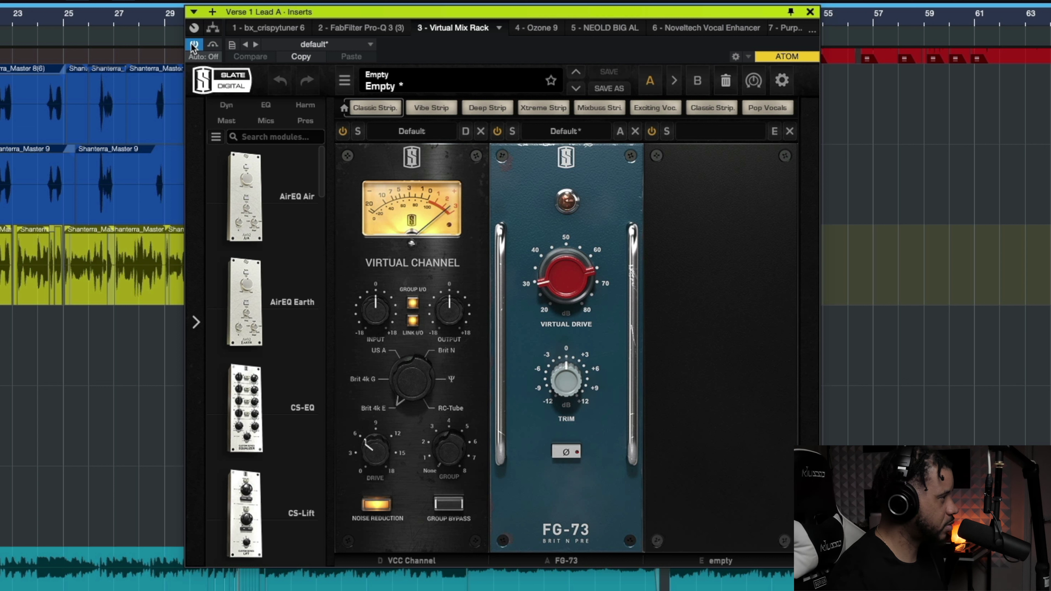
left_click(193, 46)
left_click(193, 46)
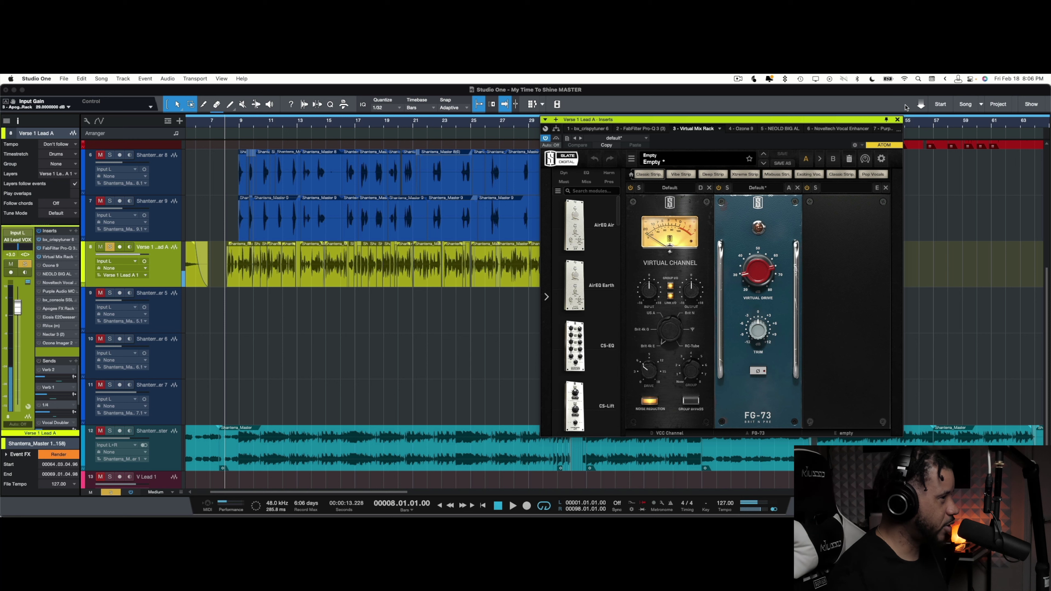
left_click(897, 121)
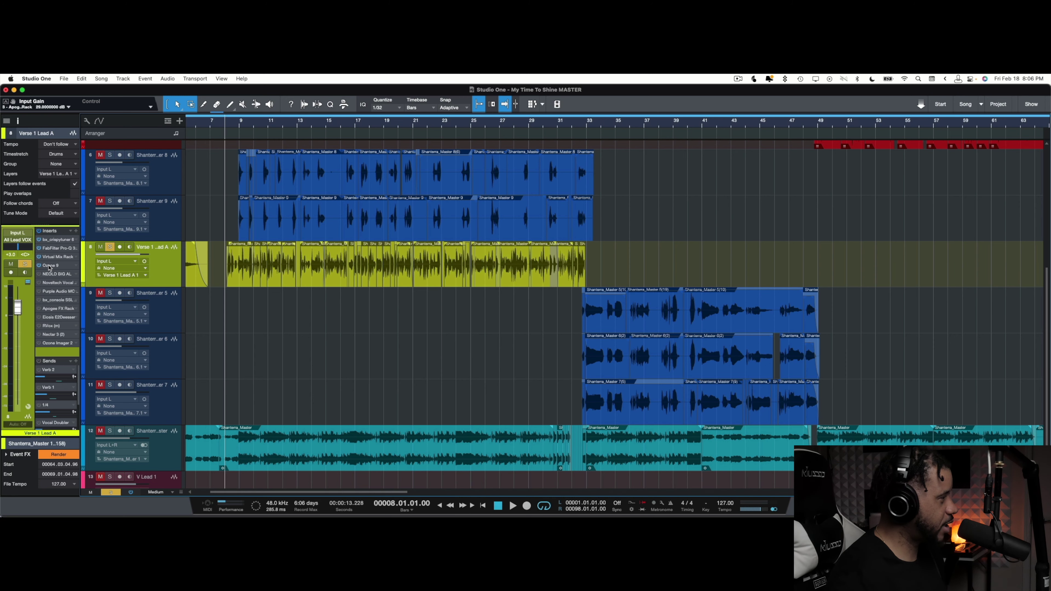
- Open the Ozone 9 dynamics insert on Verse 1 Lead A and toggle its bypass to compare the multiband compression
double_click(48, 266)
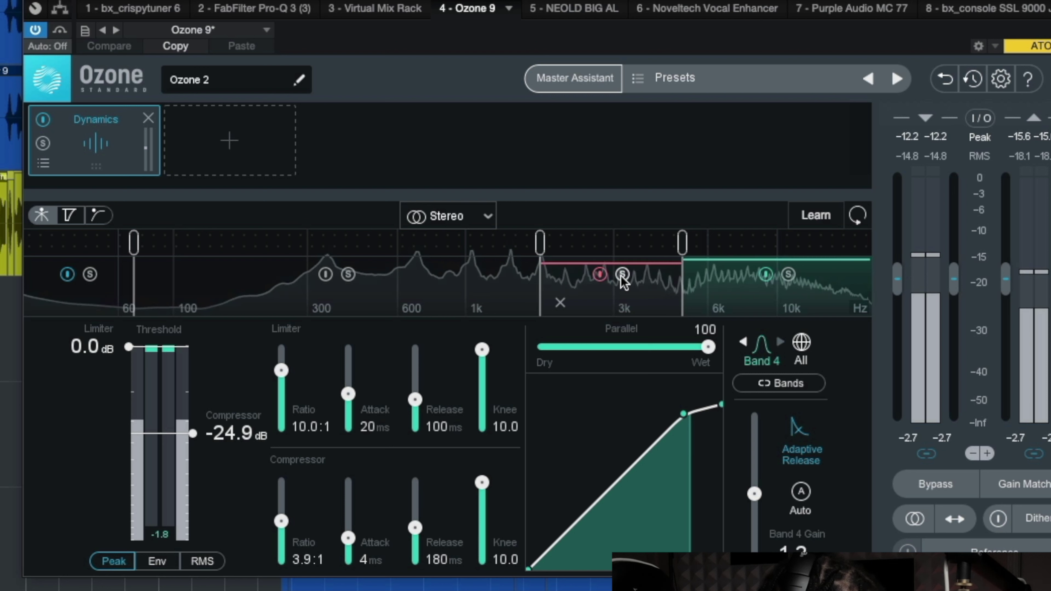
left_click(36, 30)
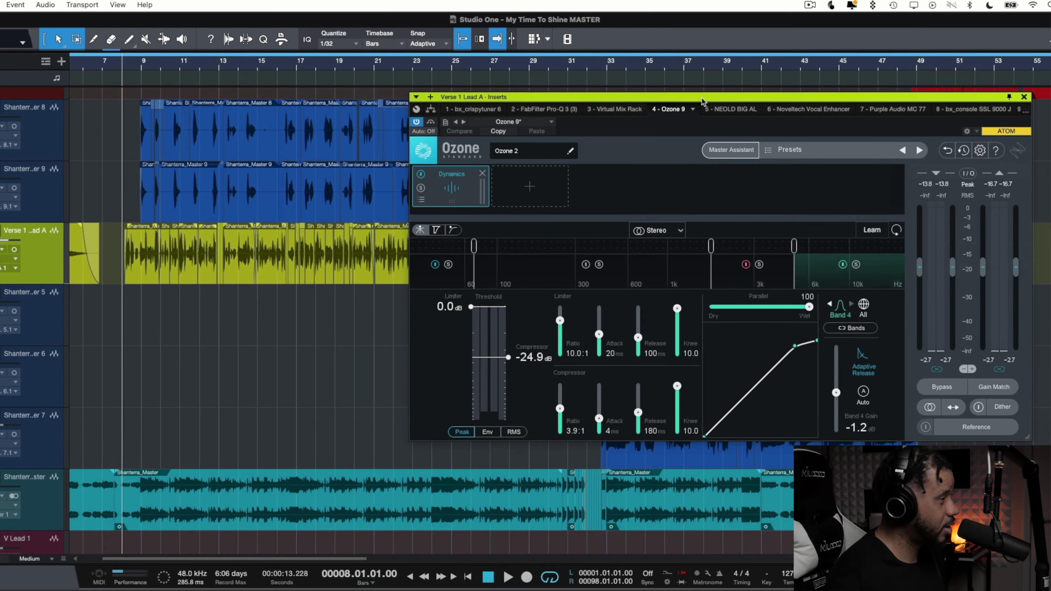
left_click_drag(702, 100, 547, 89)
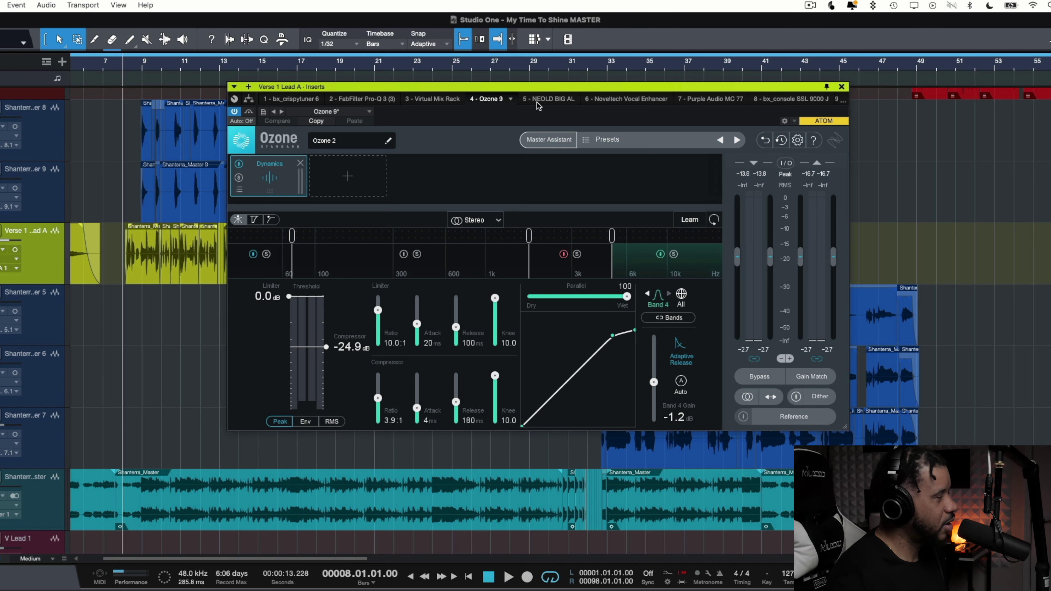
left_click_drag(549, 94, 522, 81)
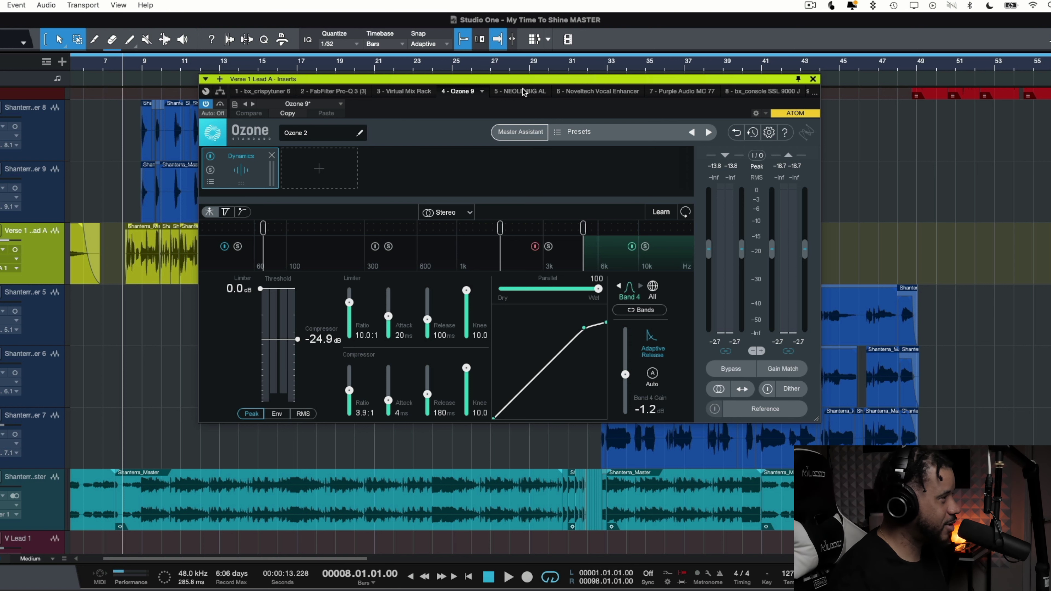
- Open the NEOLD BIG AL insert, compare the vocal with it bypassed and active, and leave it enabled
left_click(522, 91)
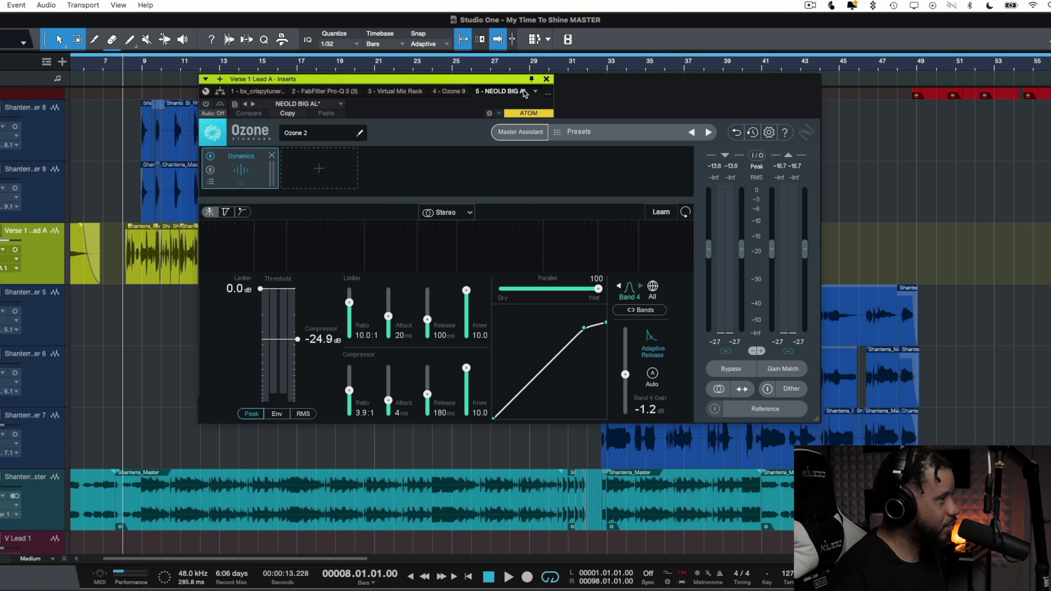
left_click_drag(482, 83, 550, 71)
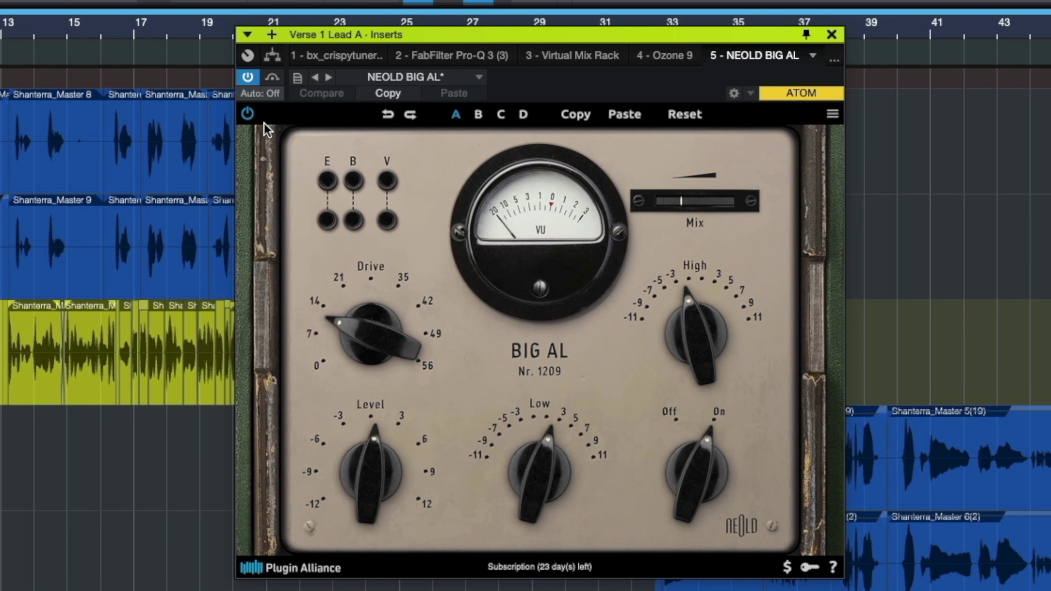
left_click(248, 77)
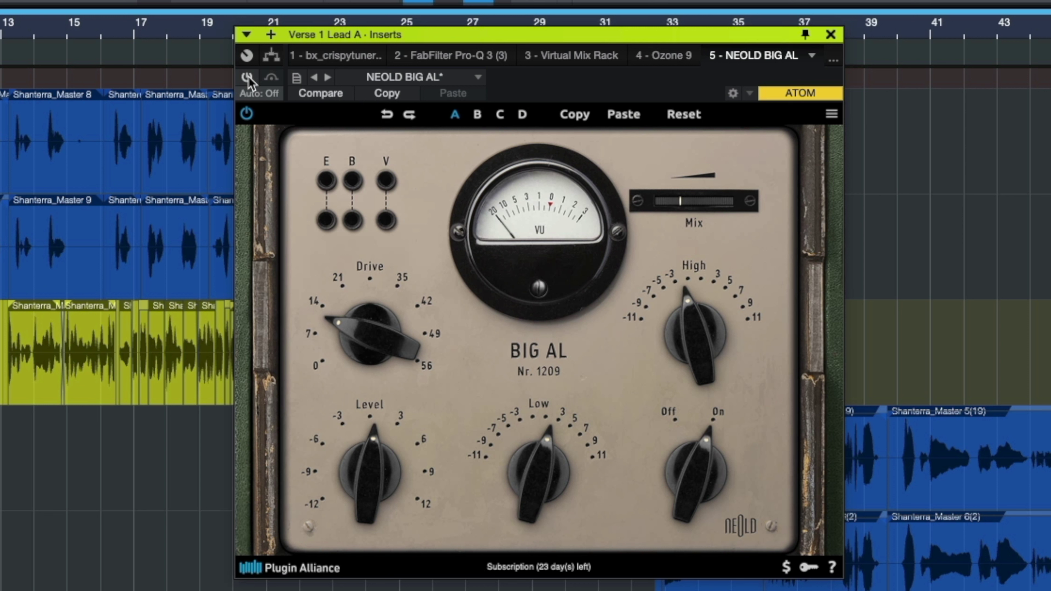
left_click(248, 77)
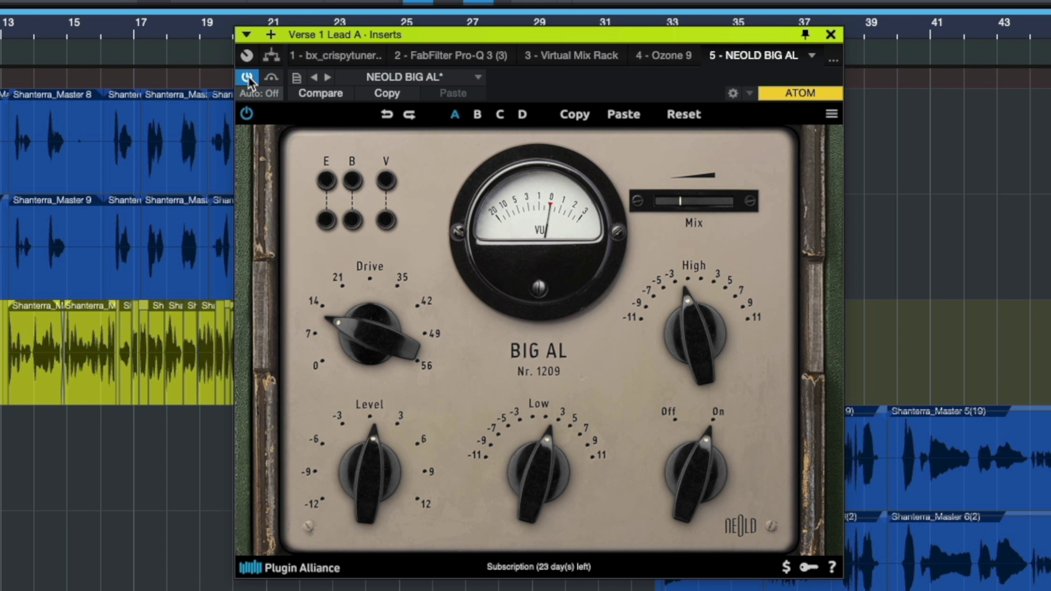
left_click(248, 77)
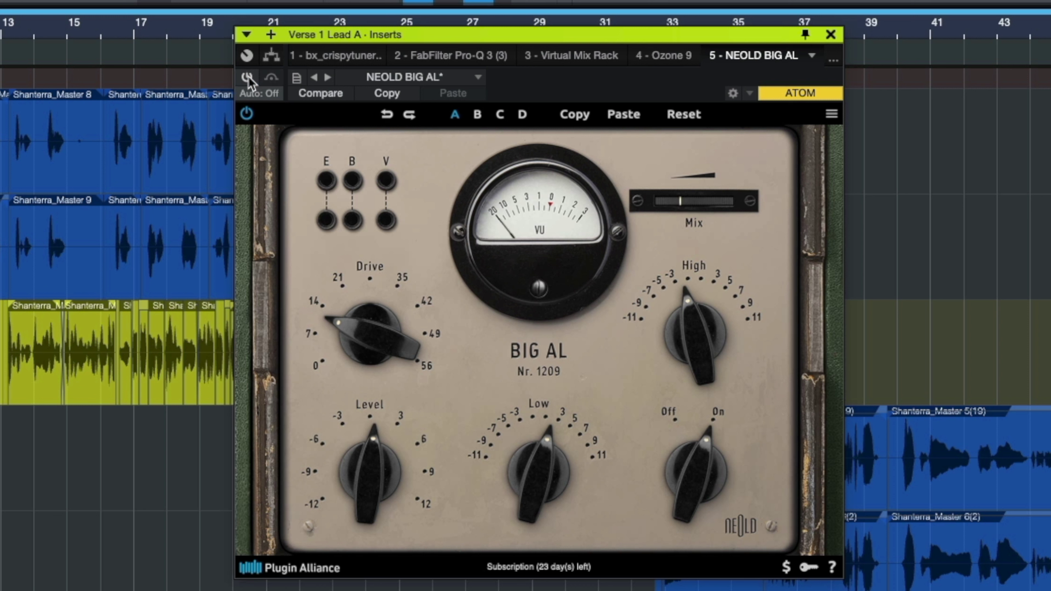
left_click(248, 76)
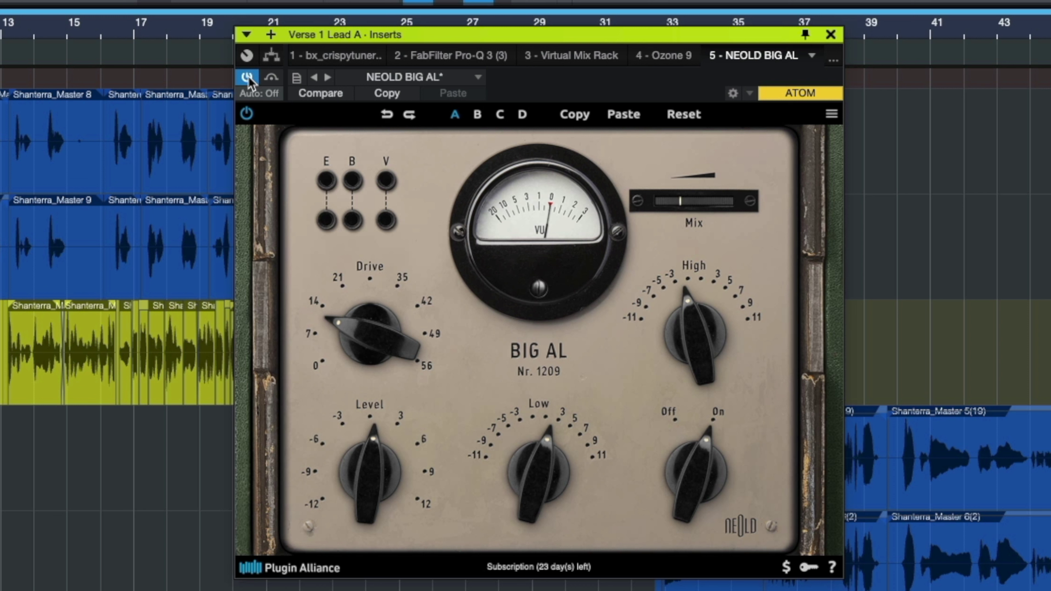
left_click(248, 77)
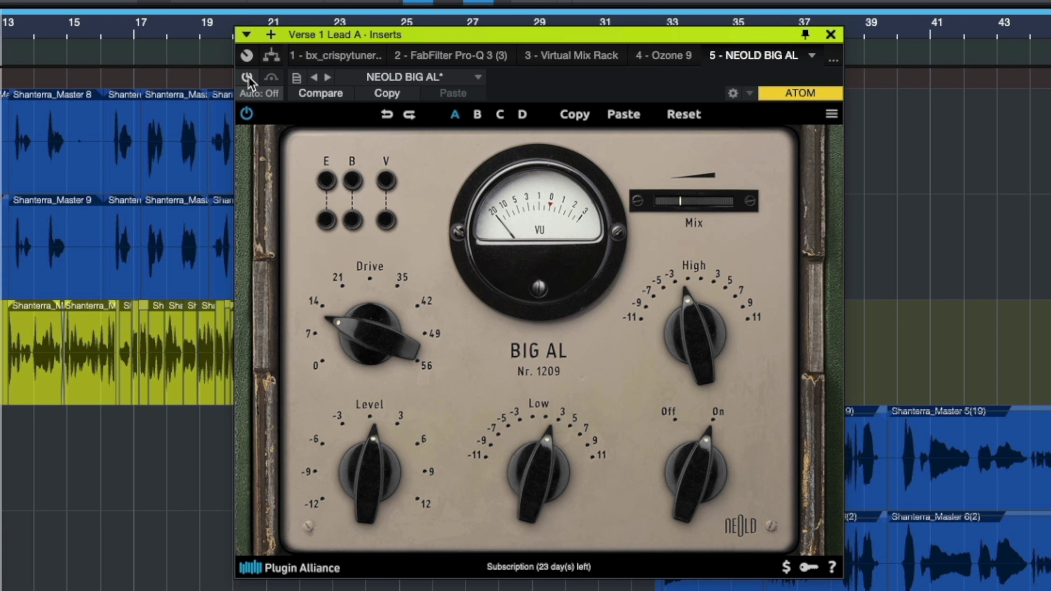
left_click(248, 78)
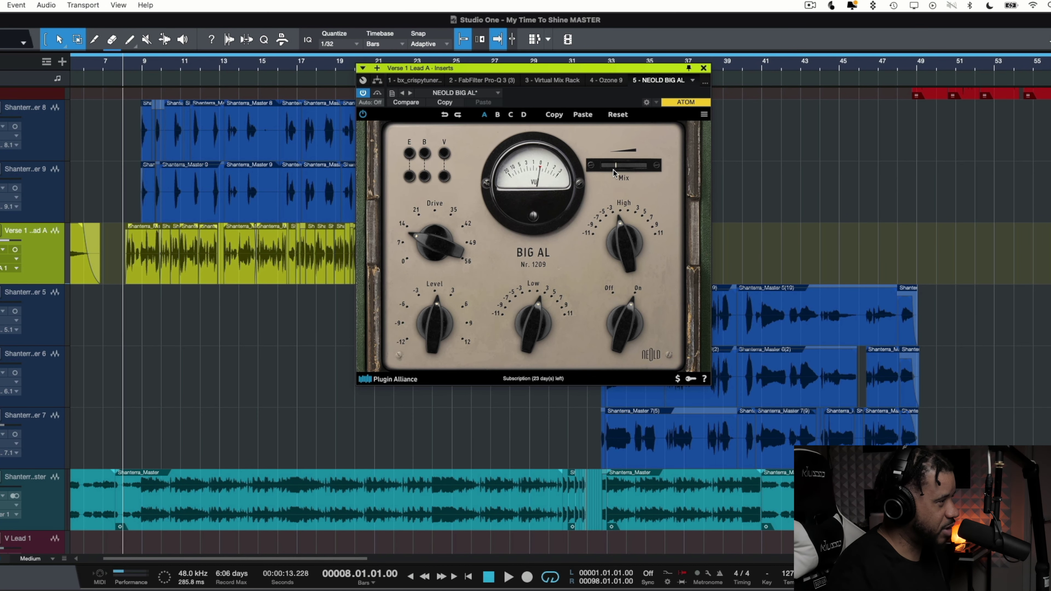
- Switch to the Noveltech Vocal Enhancer insert on Verse 1 Lead A and enable it
left_click(700, 81)
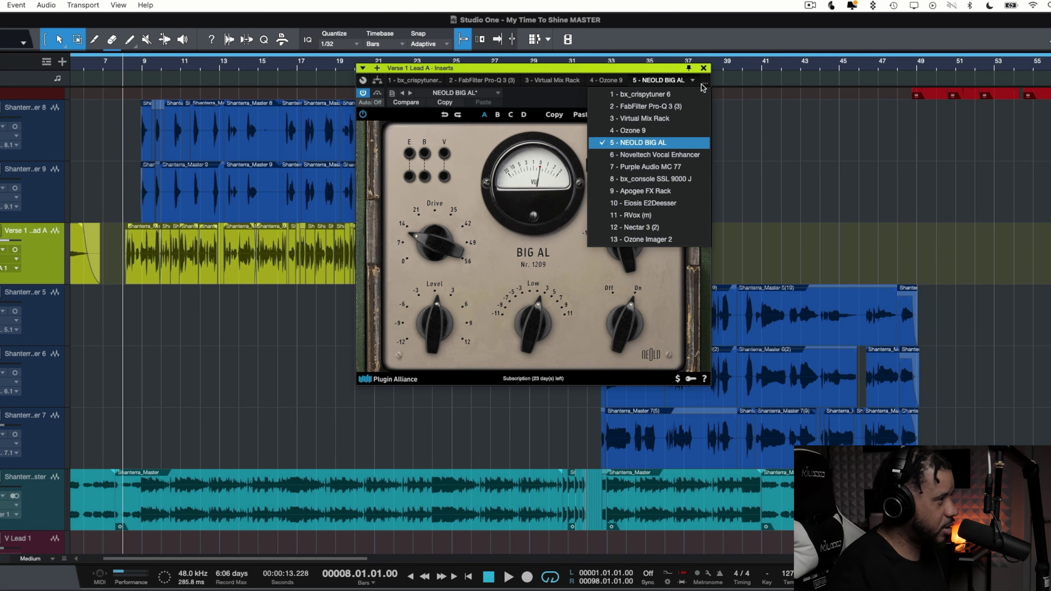
left_click(630, 155)
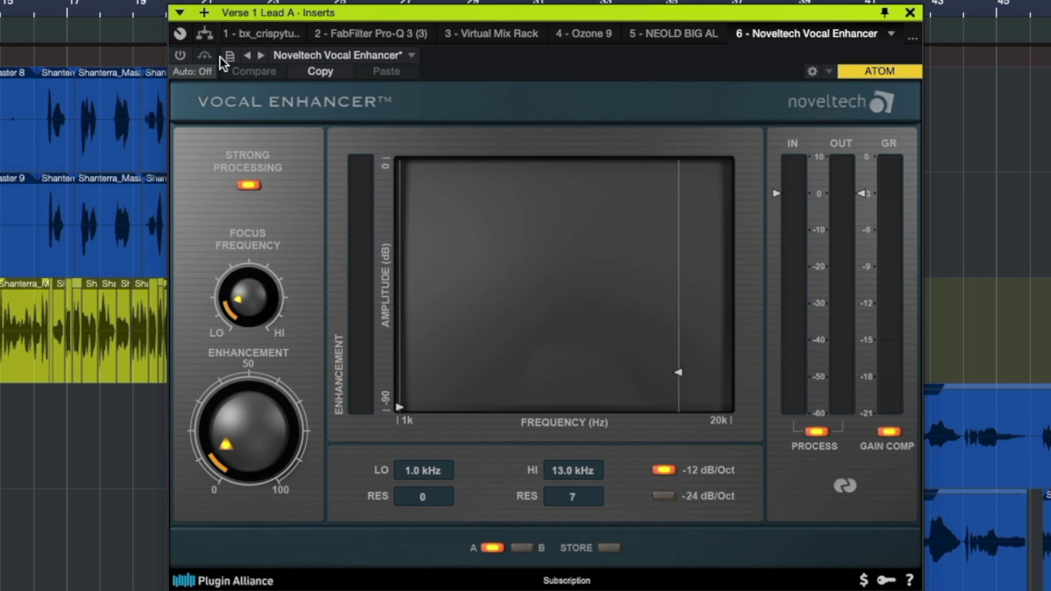
left_click(181, 56)
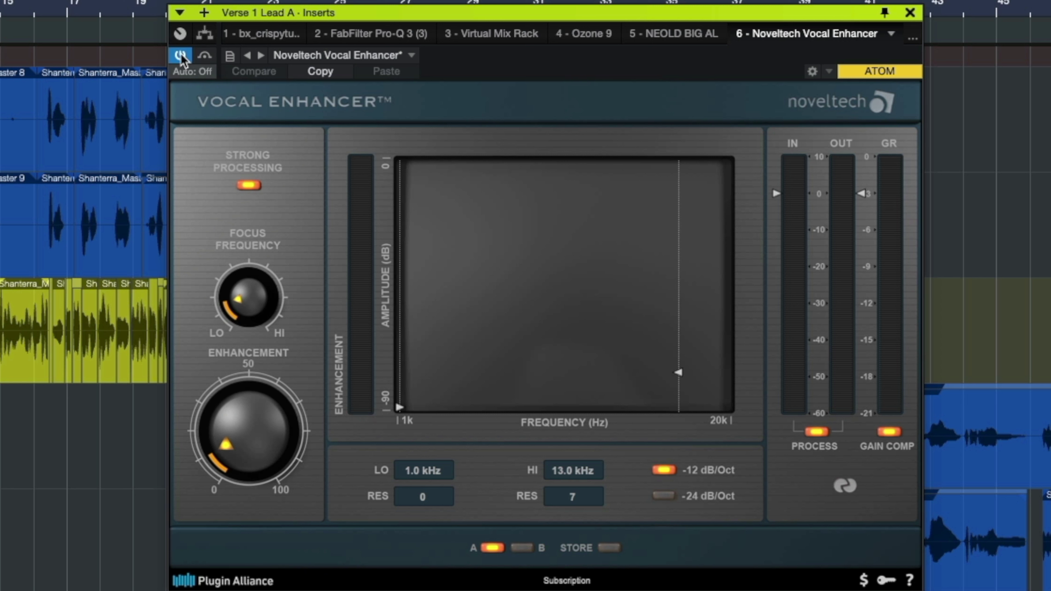
- Compare the vocal with the Noveltech Vocal Enhancer bypassed and active during playback, and leave the insert enabled
left_click(181, 55)
left_click(181, 56)
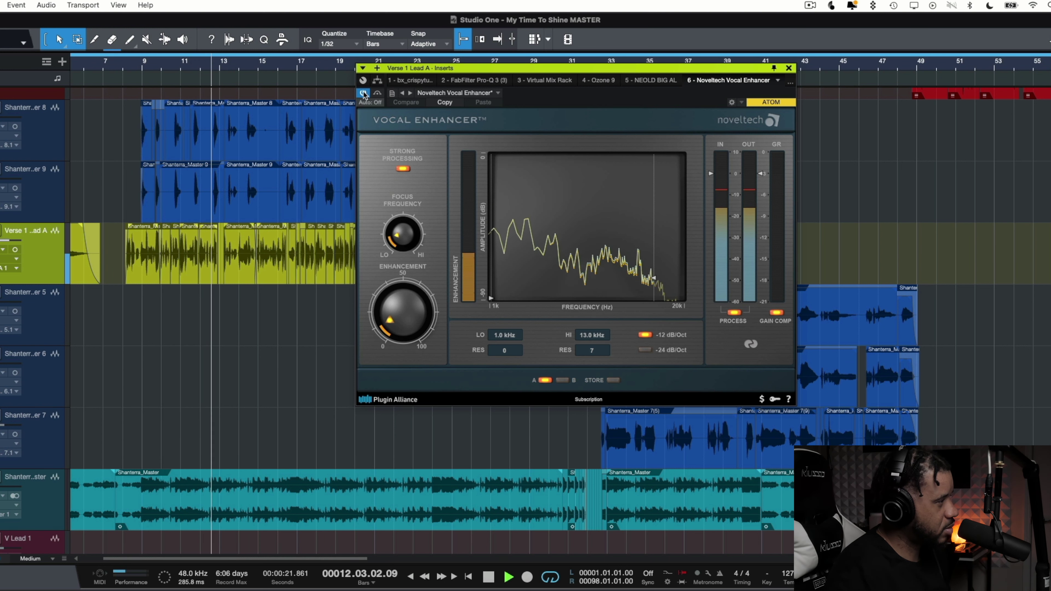
key("space")
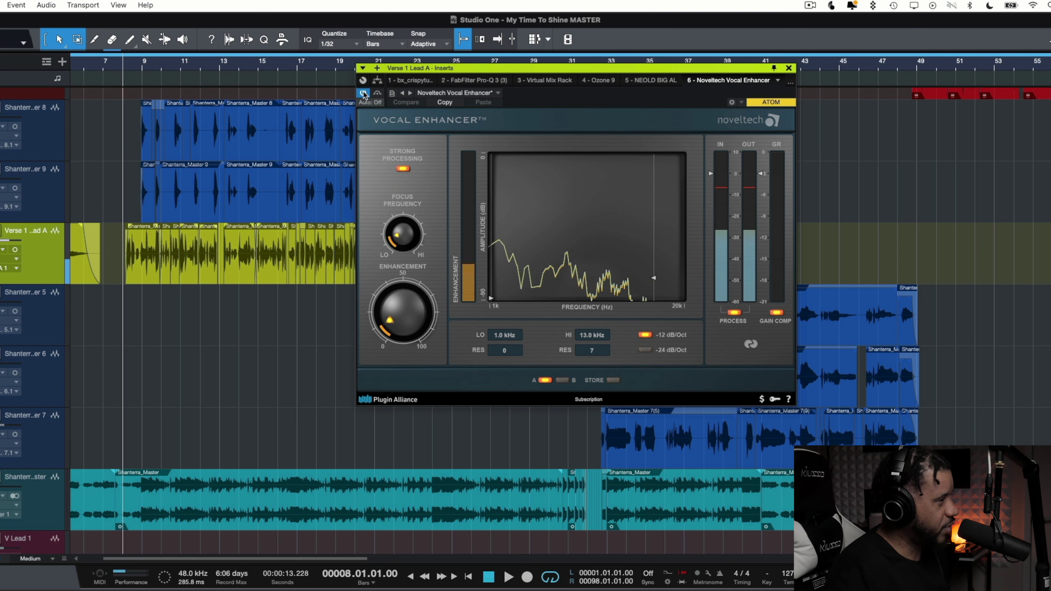
key("space")
left_click(363, 94)
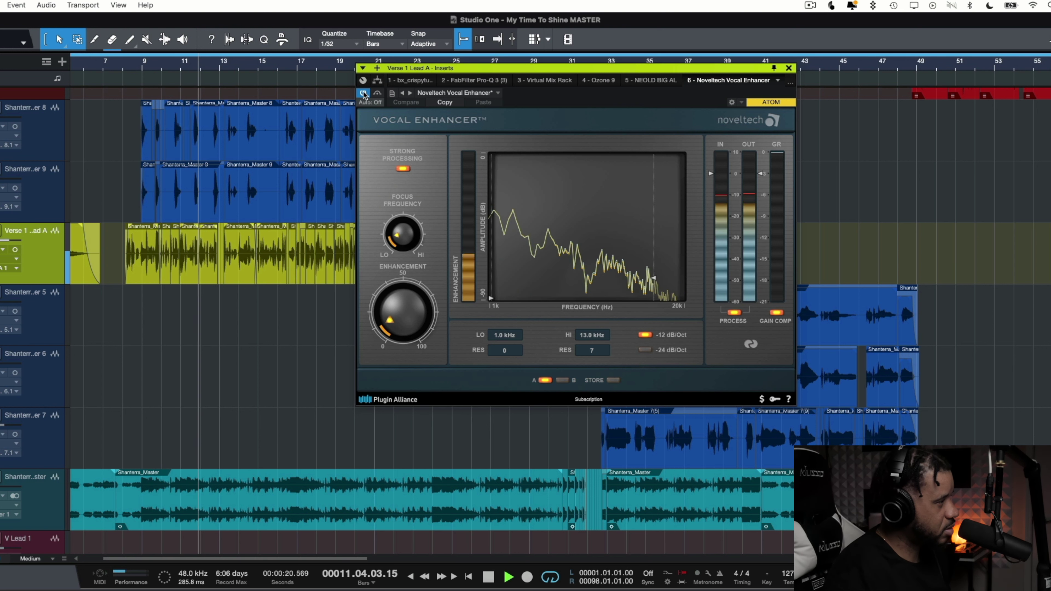
key("space")
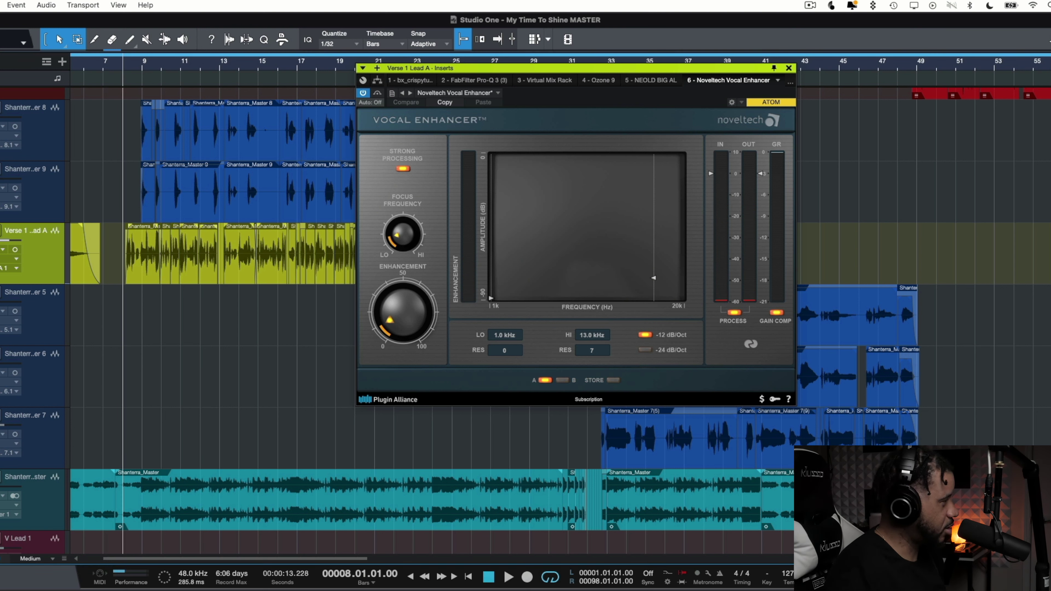
- Open the Purple Audio MC 77 insert on Verse 1 Lead A, compare the vocal with it bypassed and active, and leave it enabled
left_click(790, 83)
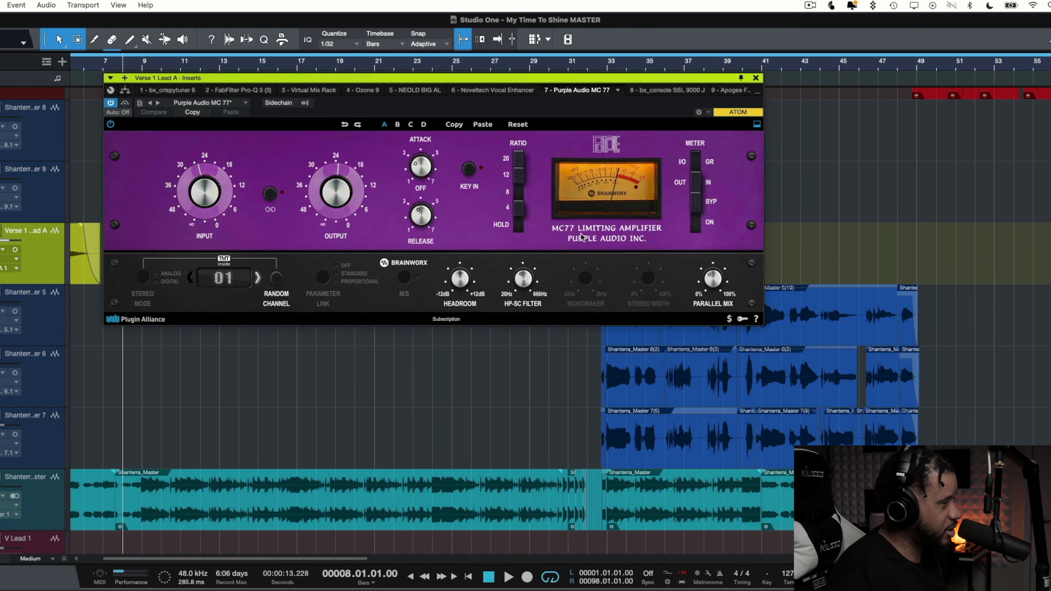
left_click_drag(557, 79, 694, 77)
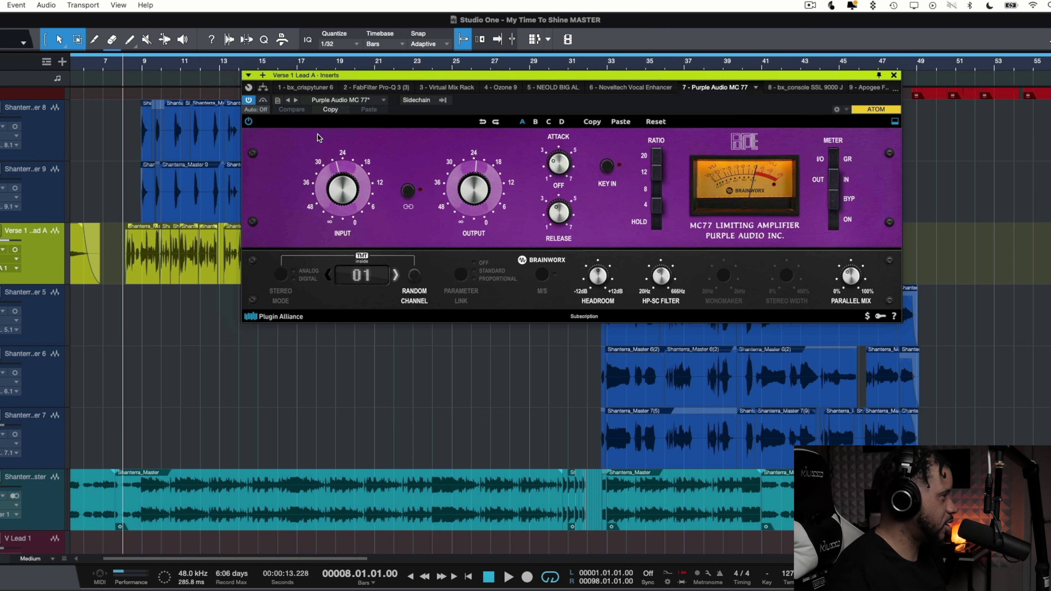
key("space")
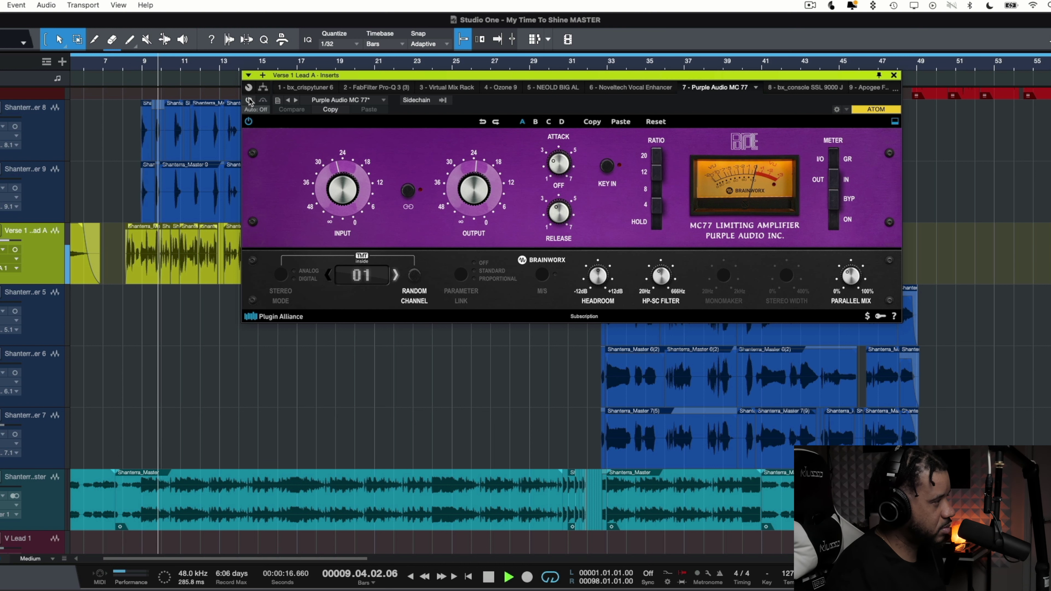
key("space")
key("space")
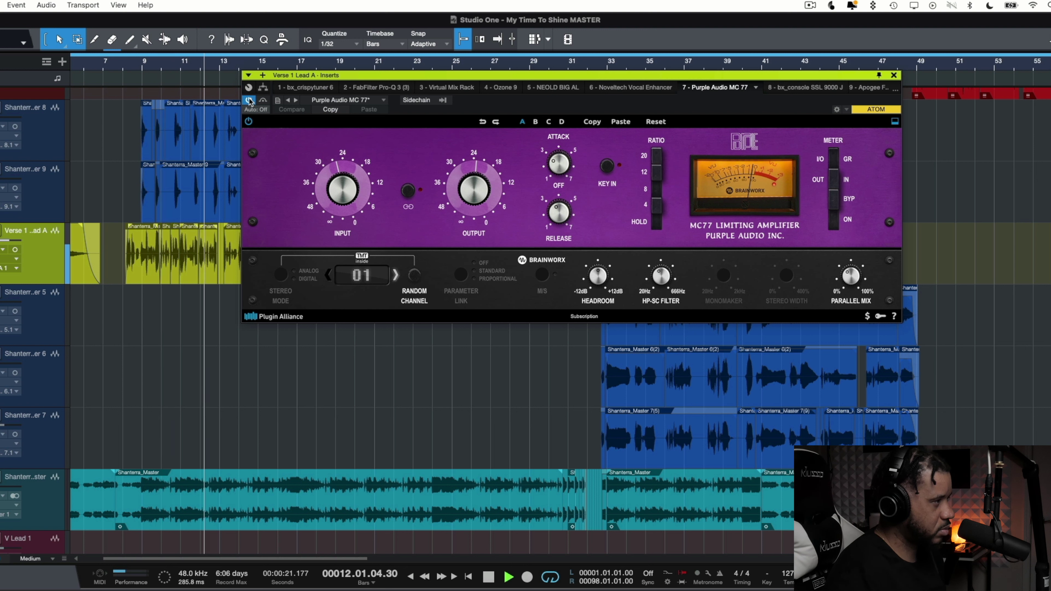
key("space")
- Open the bx_console SSL 9000 J insert, compare the vocal with it bypassed and active, and leave it enabled
left_click(805, 87)
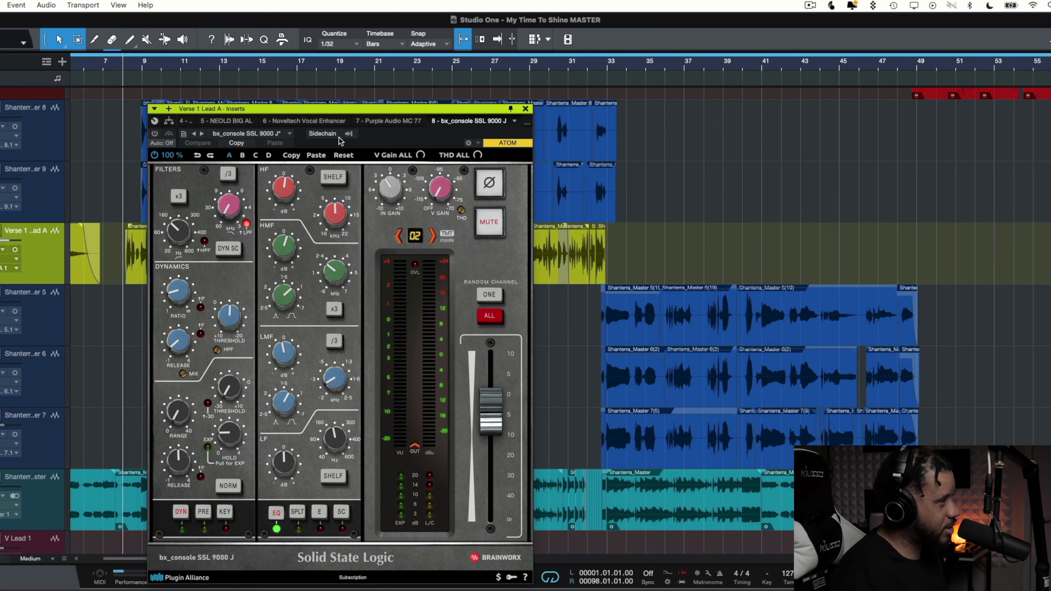
left_click_drag(347, 107, 546, 78)
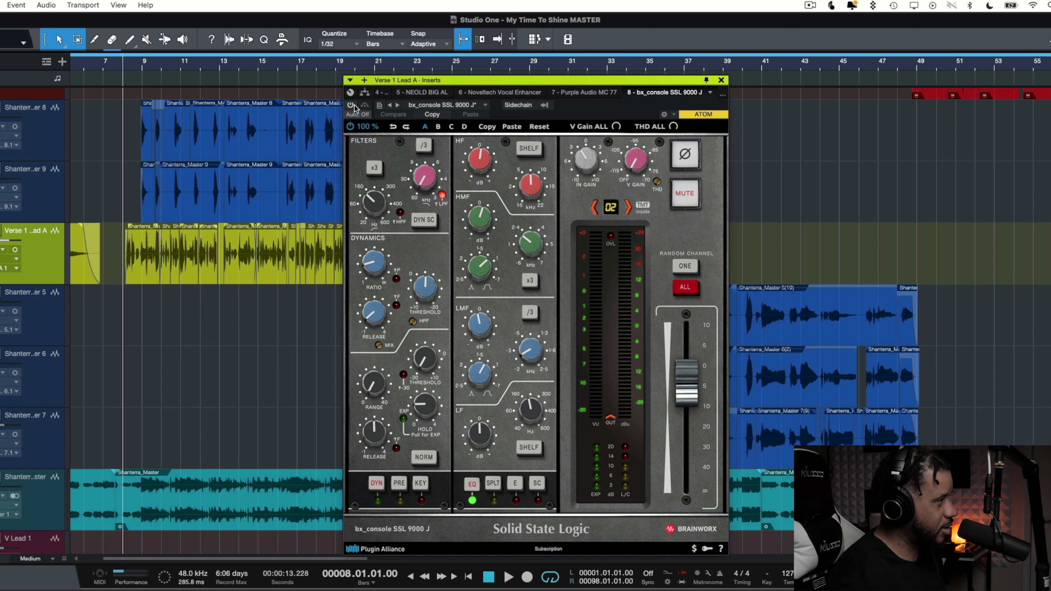
key("space")
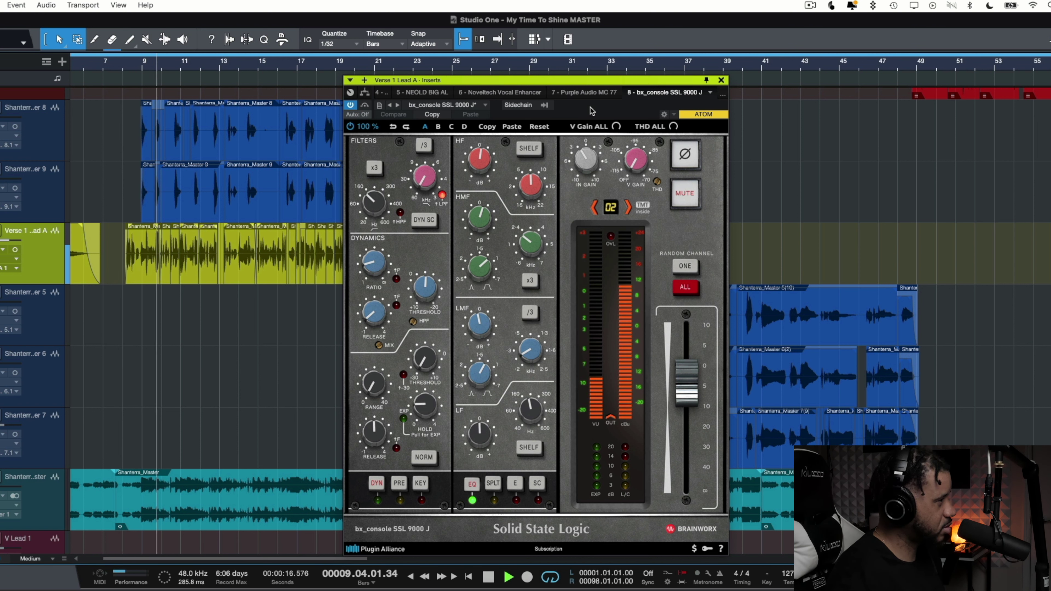
left_click(350, 106)
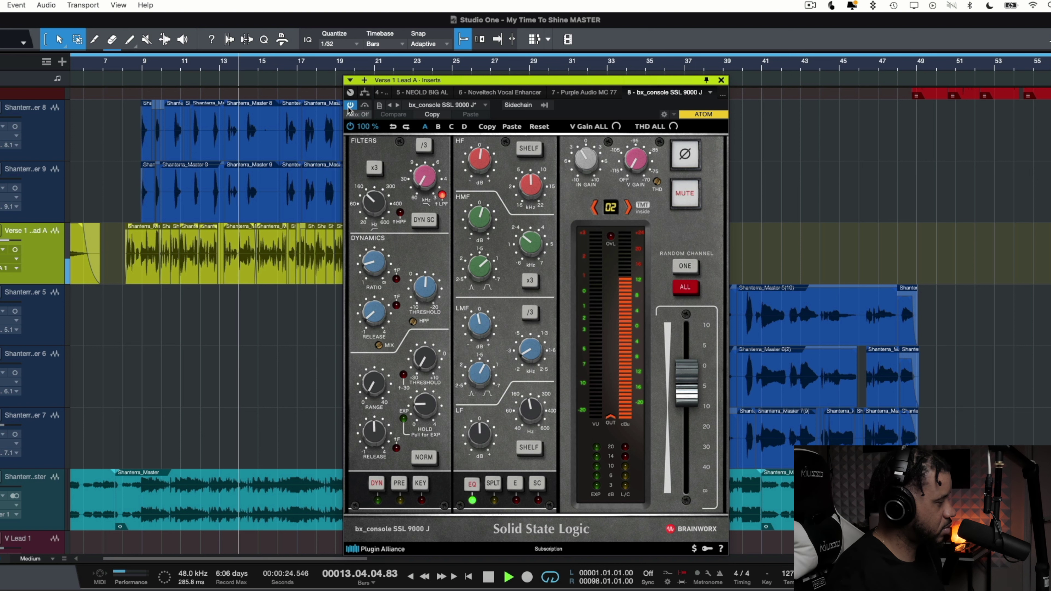
key("space")
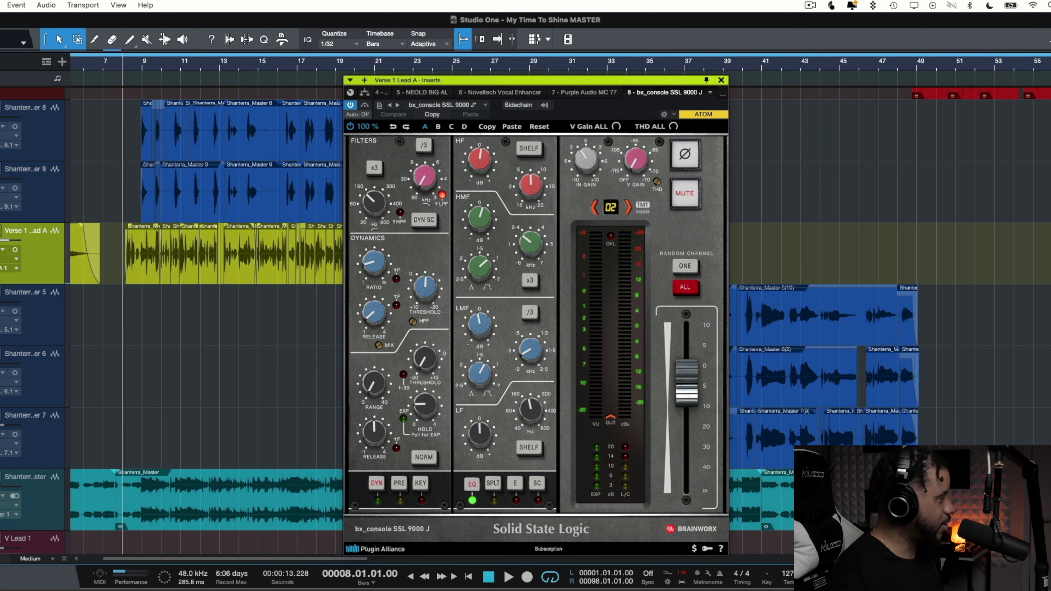
- Open the Apogee FX Rack insert, review its EQP-1A and Opto-3A modules, and play the vocal through the rack
left_click(710, 92)
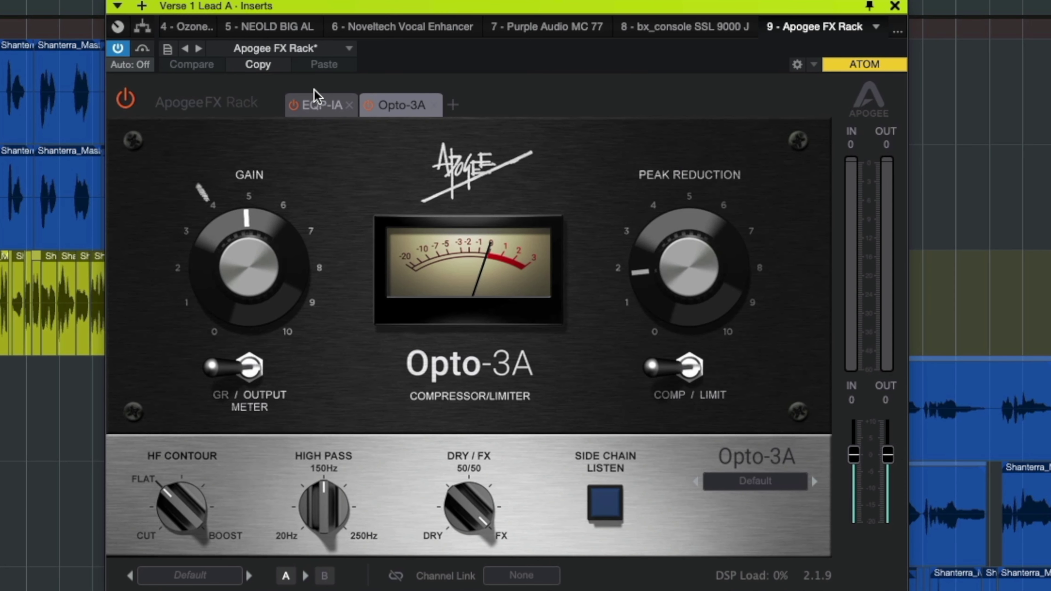
left_click(321, 104)
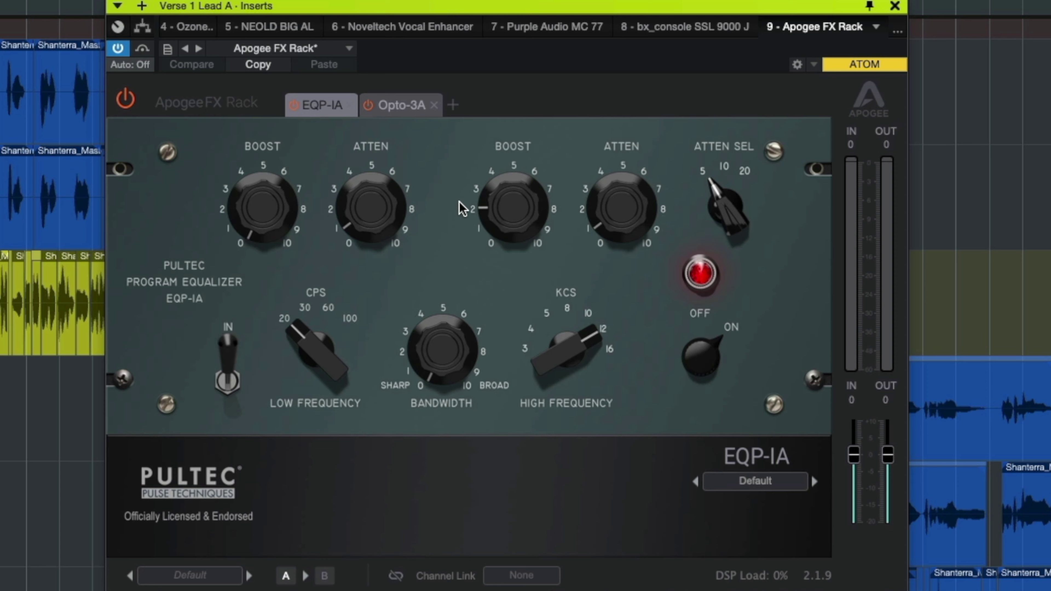
left_click(401, 104)
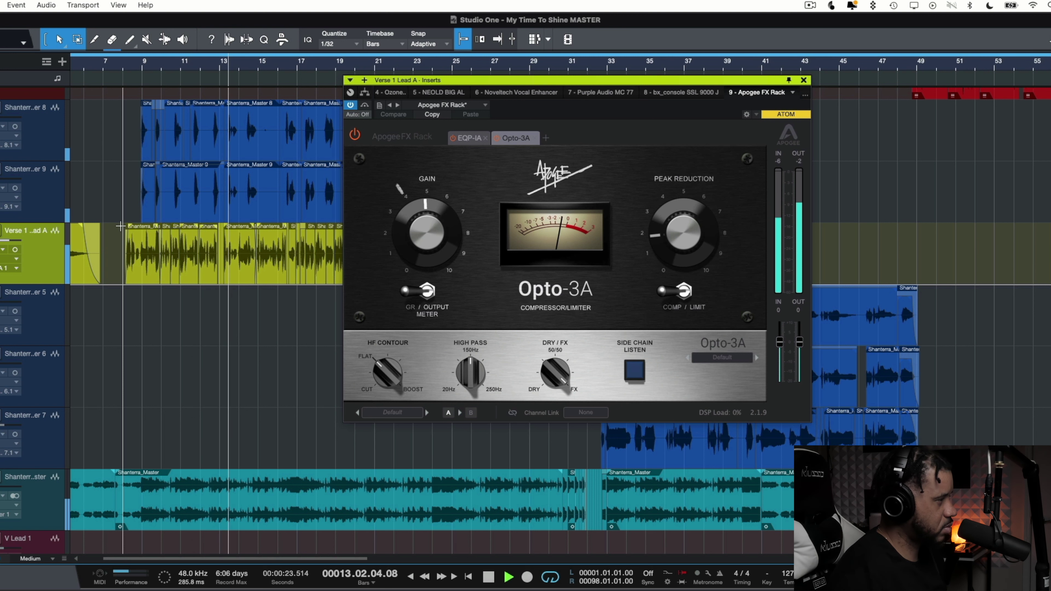
key("space")
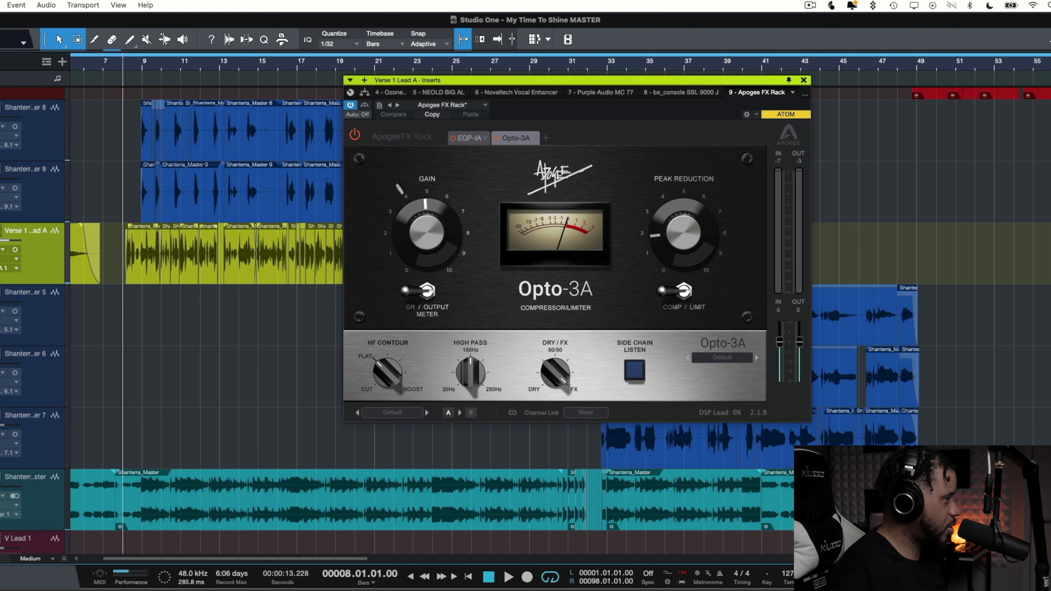
- Compare the vocal with the Eiosis E2Deesser insert bypassed and active during playback, and leave it enabled
key("space")
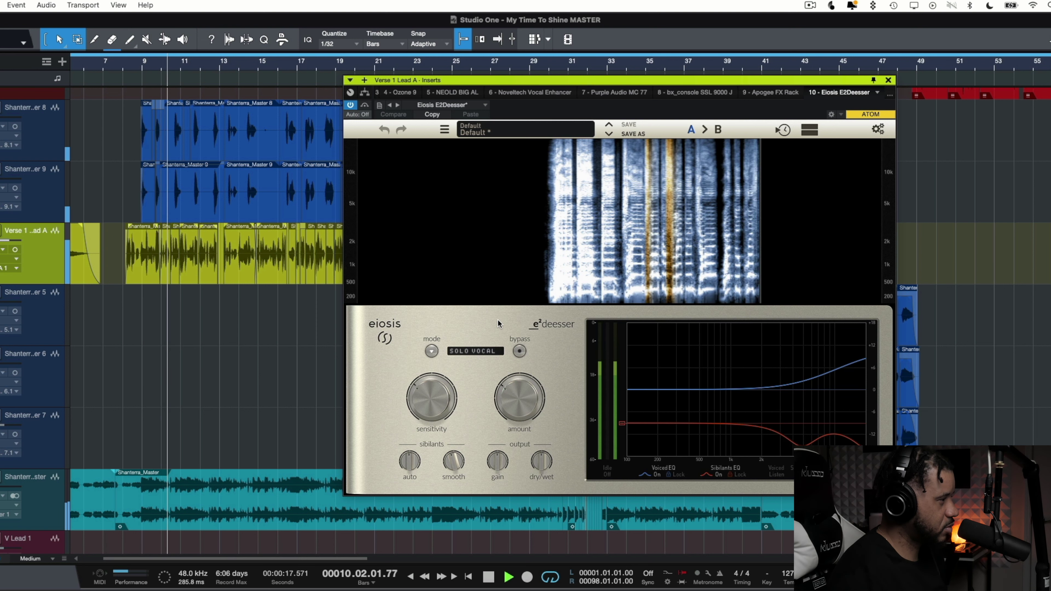
left_click(351, 105)
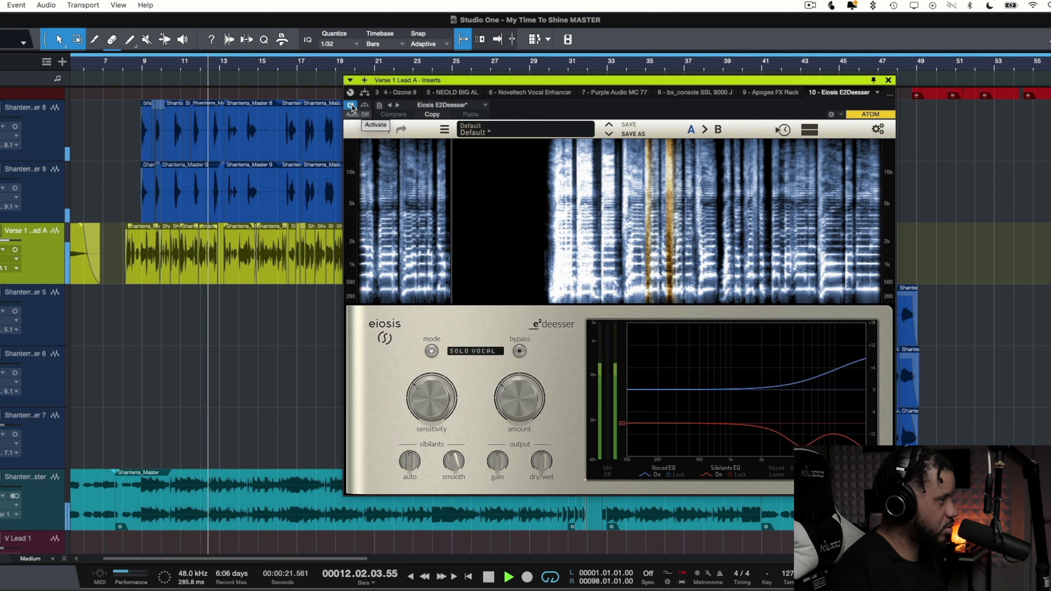
key("space")
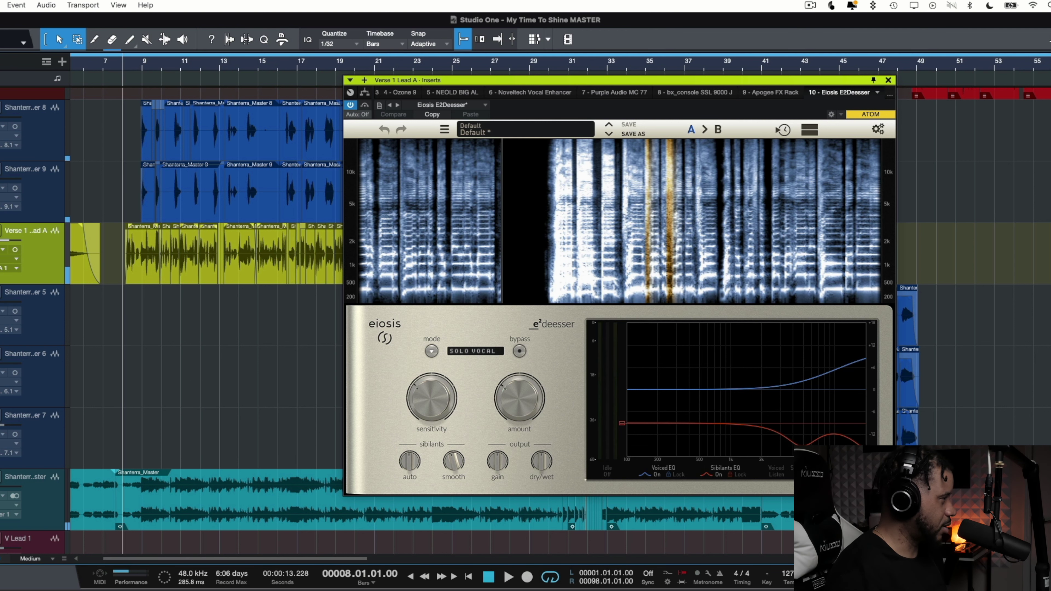
- Review the RVox and Nectar 3 inserts on Verse 1 Lead A, play the vocal through Nectar 3, and close the insert window
double_click(1, 268)
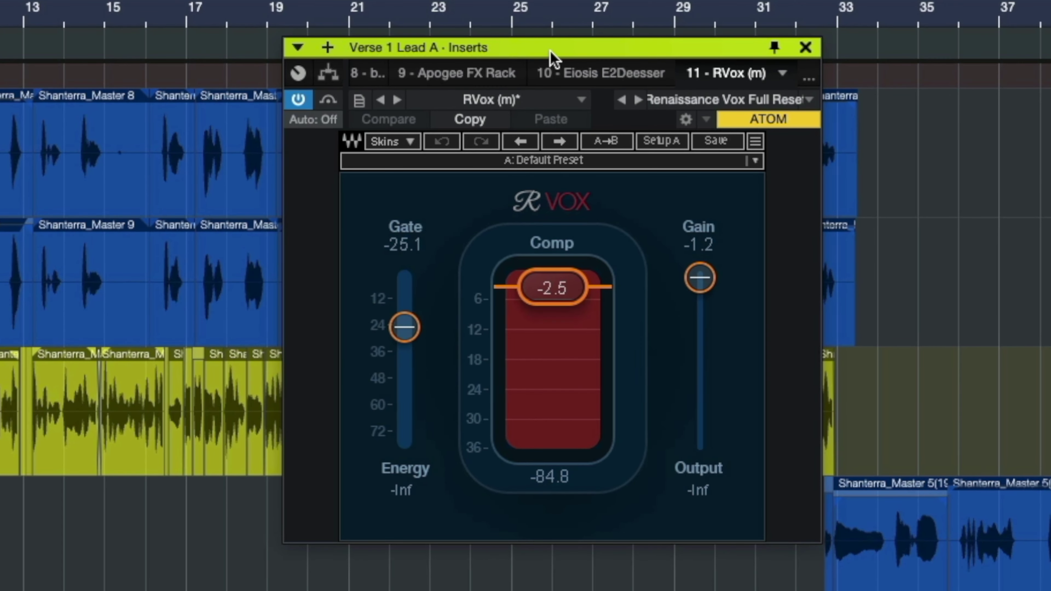
left_click_drag(554, 58, 530, 68)
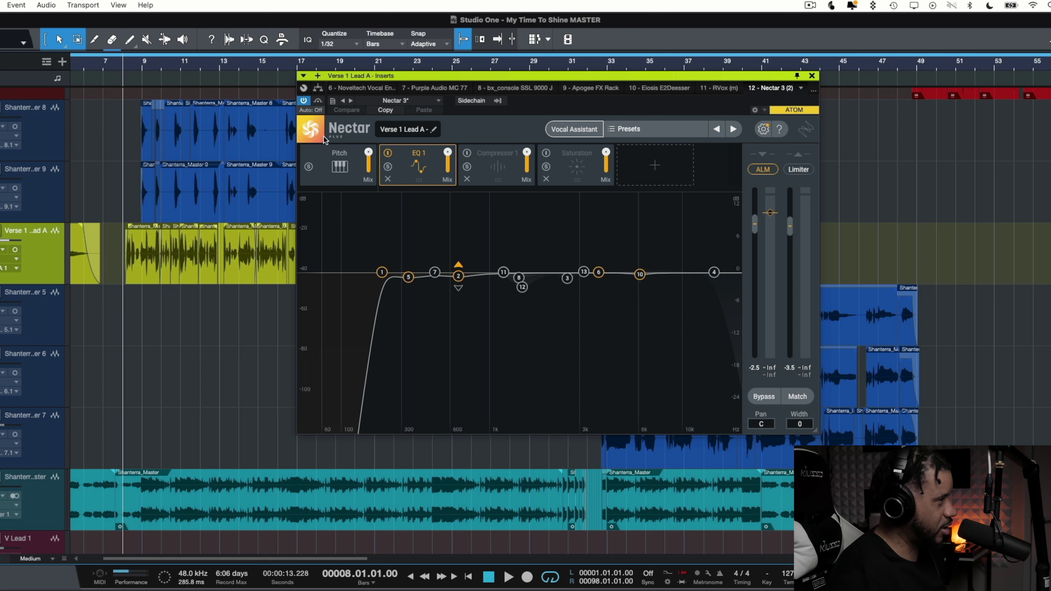
key("space")
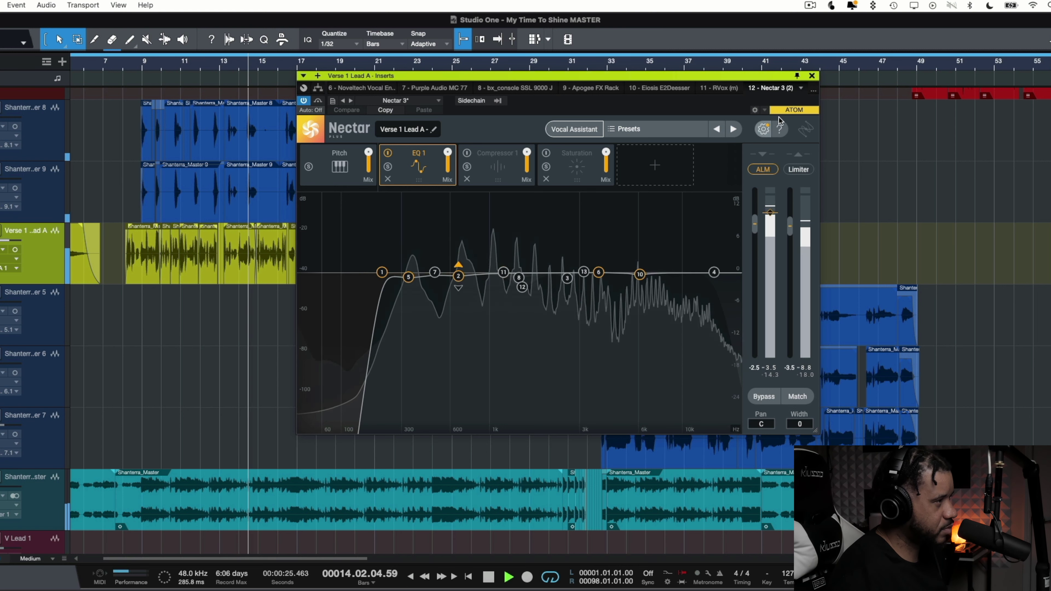
left_click(812, 76)
key("space")
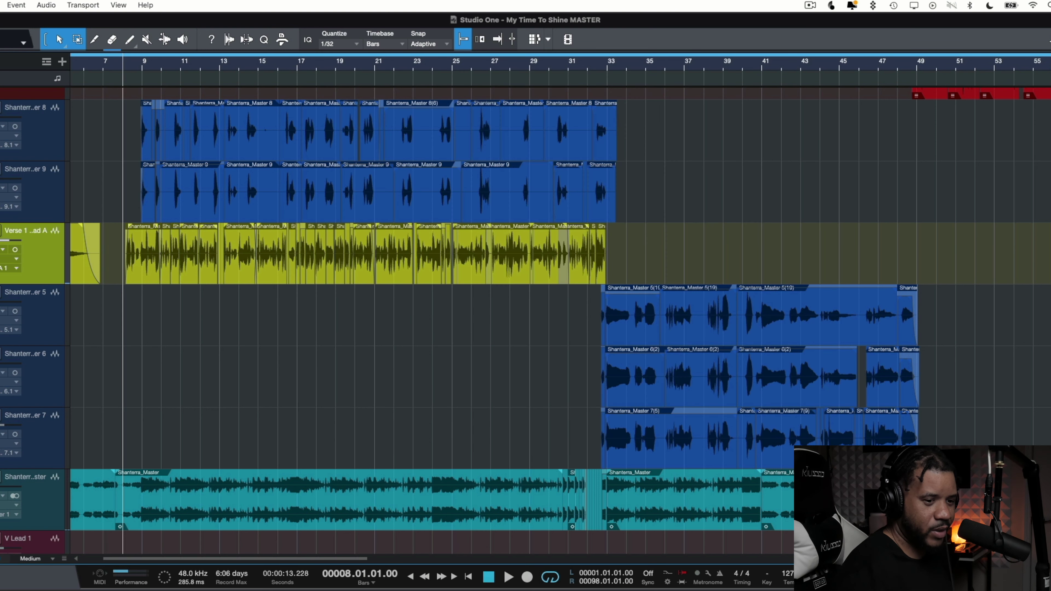
- In the console, deactivate all inserts on the All Lead VOX bus and reactivate only Virtual Tape Machines while the vocal plays
key("F3")
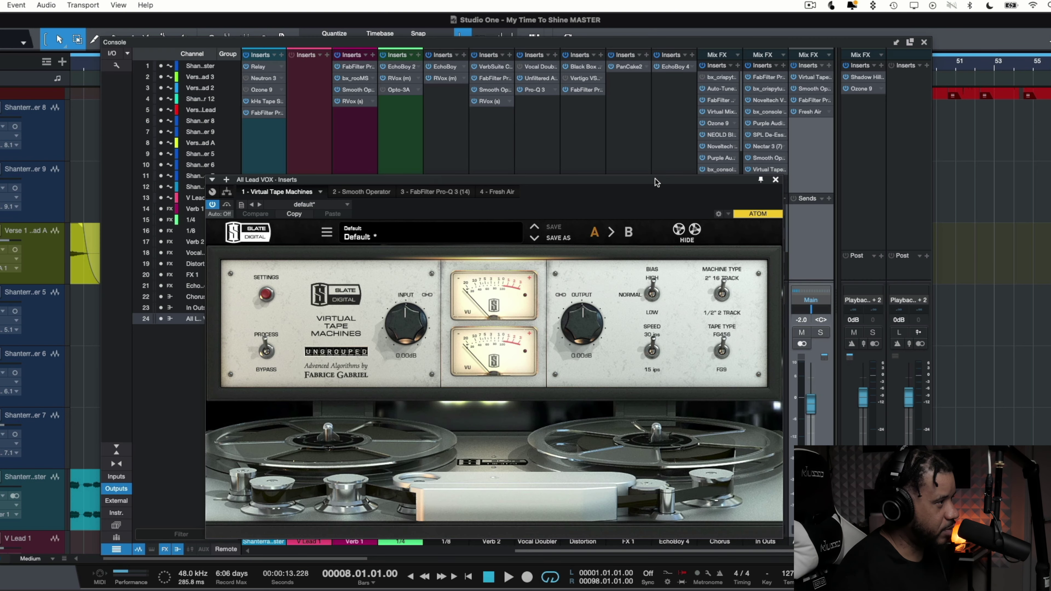
left_click_drag(655, 182, 469, 129)
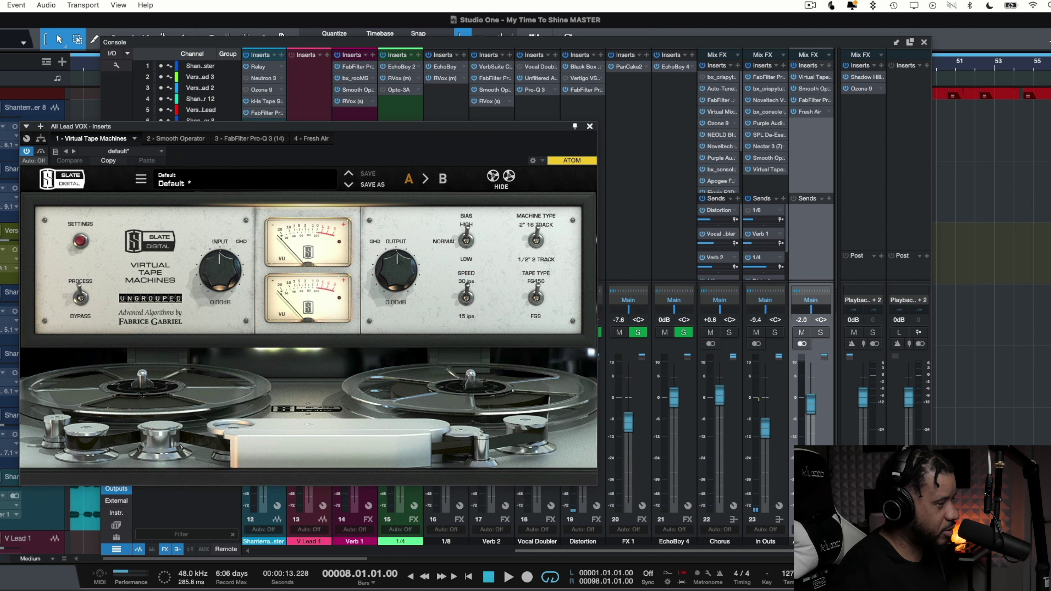
key("space")
left_click(794, 66)
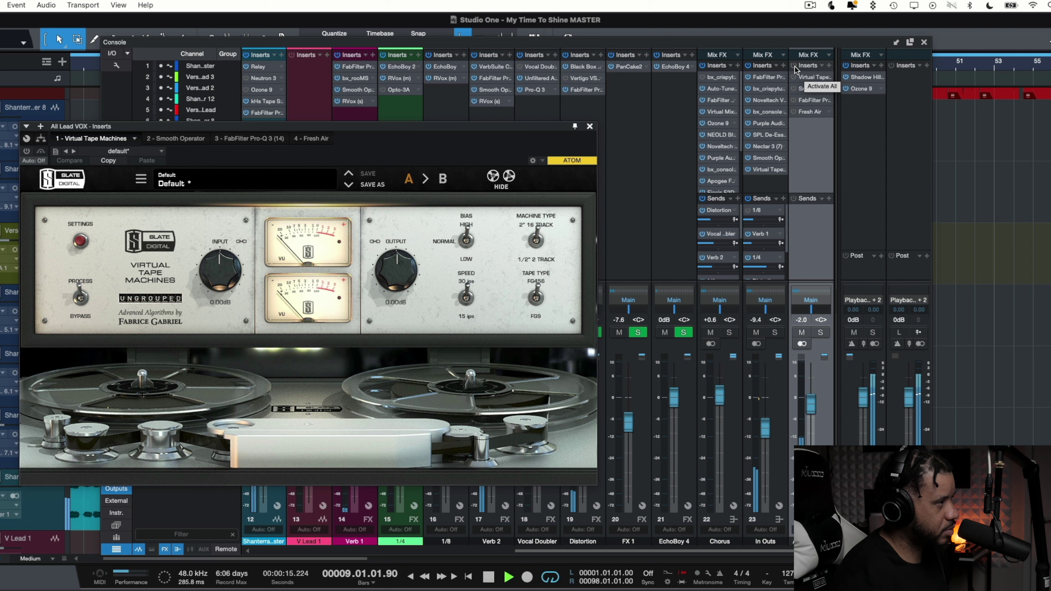
left_click(794, 78)
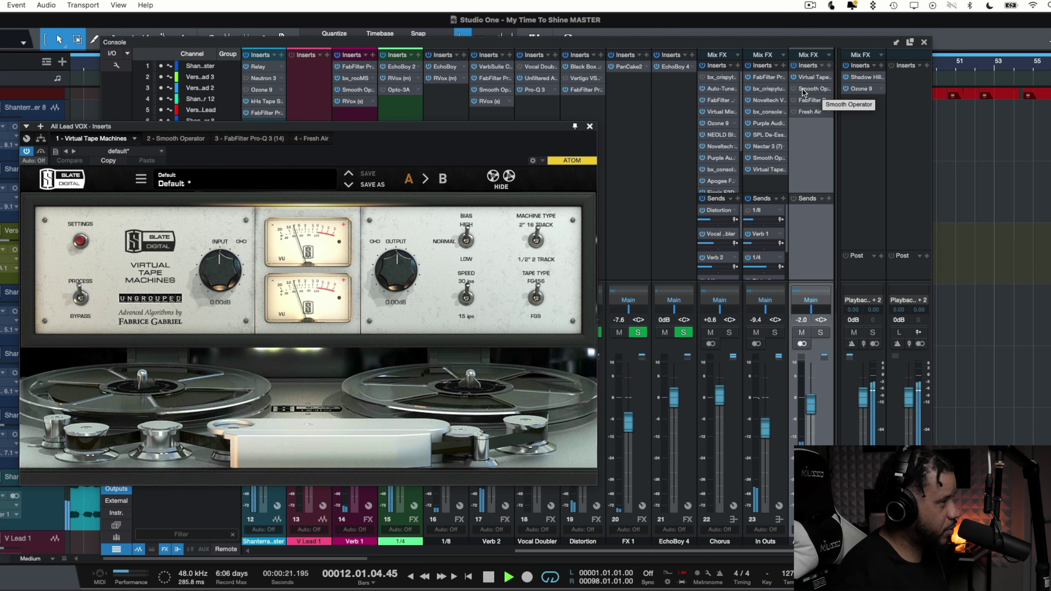
key("space")
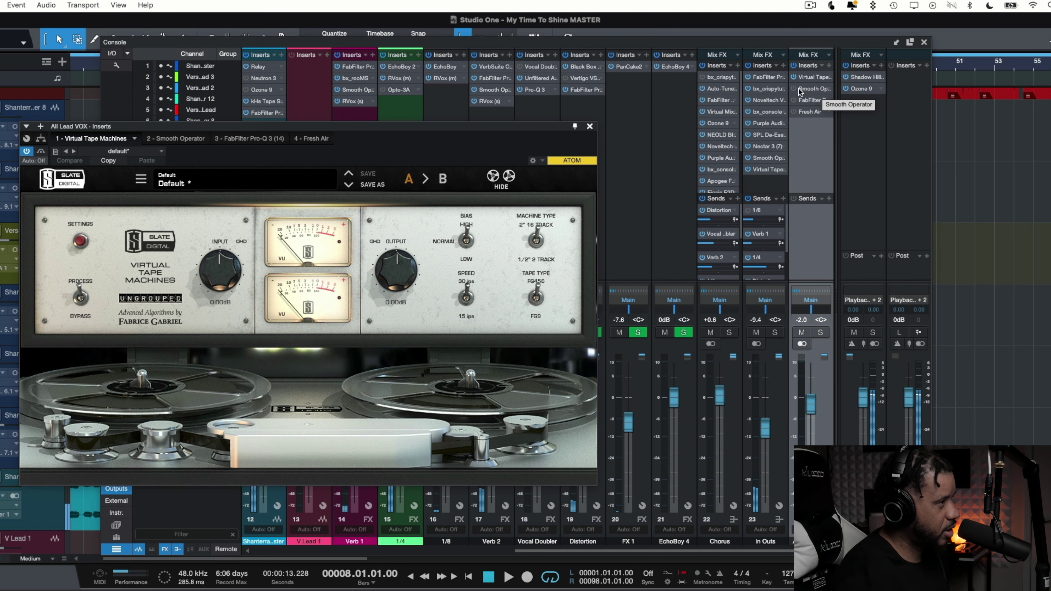
- Open the Smooth Operator insert on All Lead VOX, compare the vocal with it bypassed and active, and leave it enabled
left_click(805, 90)
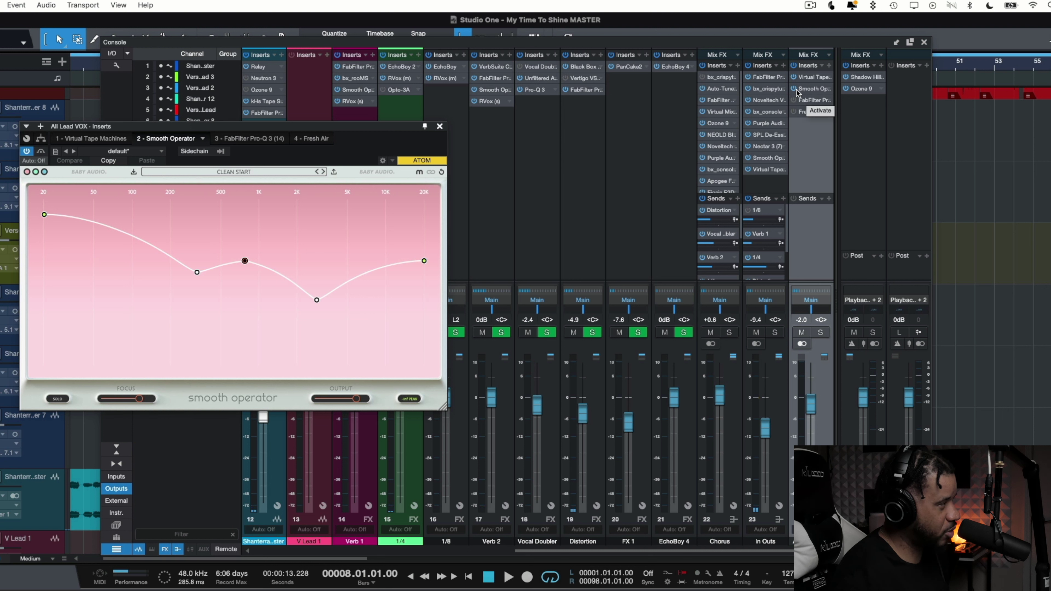
key("space")
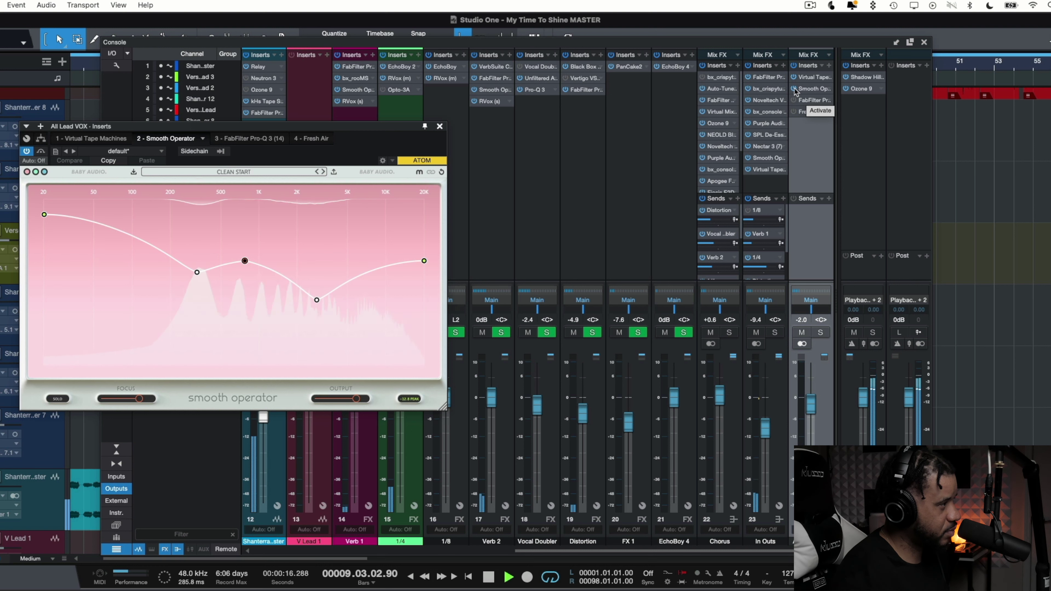
left_click(795, 89)
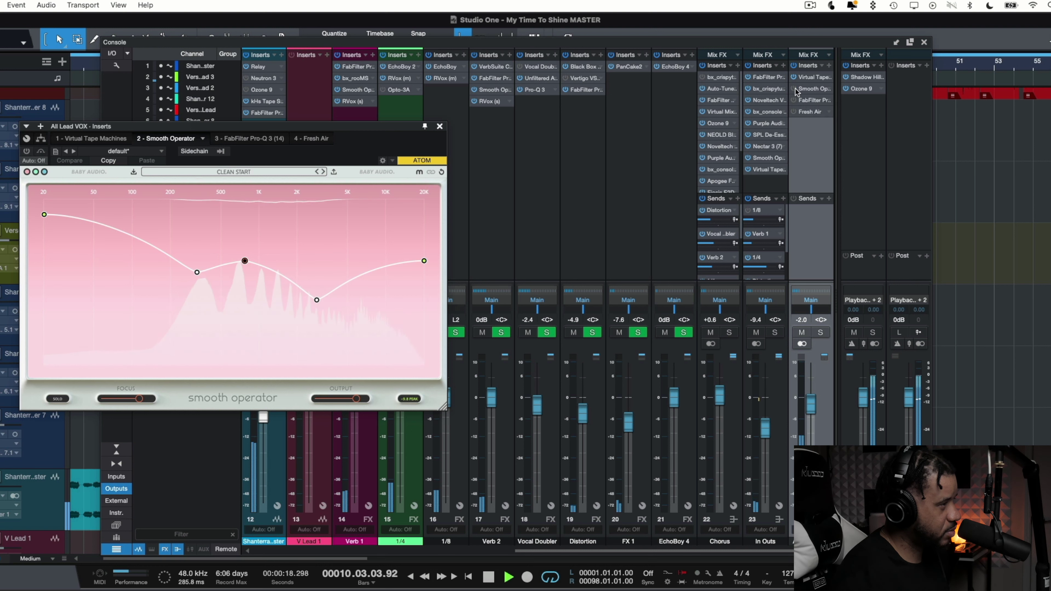
left_click(795, 89)
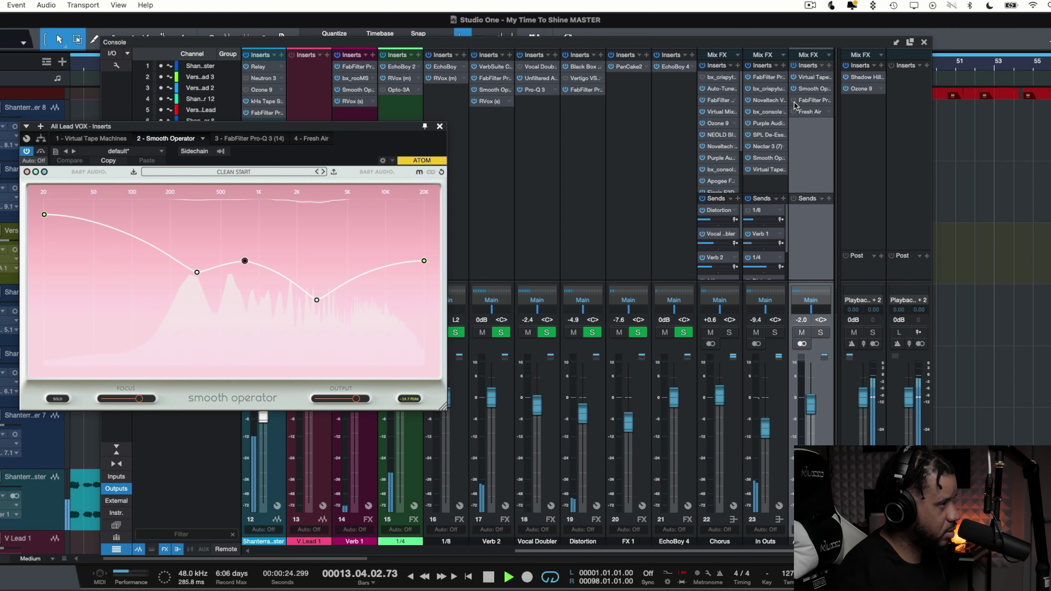
key("space")
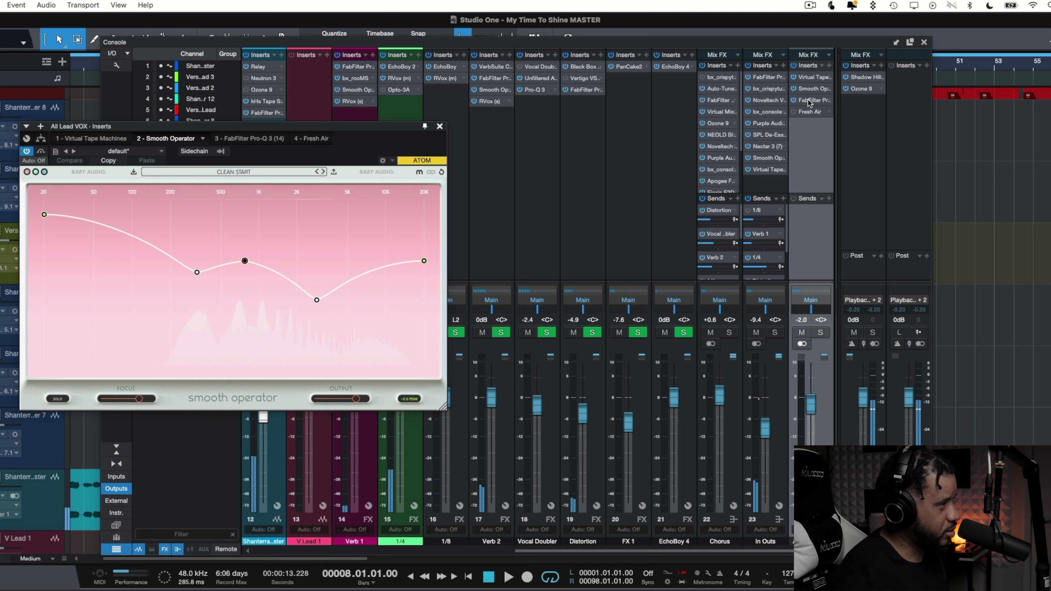
- Open the FabFilter Pro-Q 3 and Fresh Air inserts on All Lead VOX, compare playback with Fresh Air bypassed and active, and leave it enabled
left_click(810, 103)
left_click(809, 112)
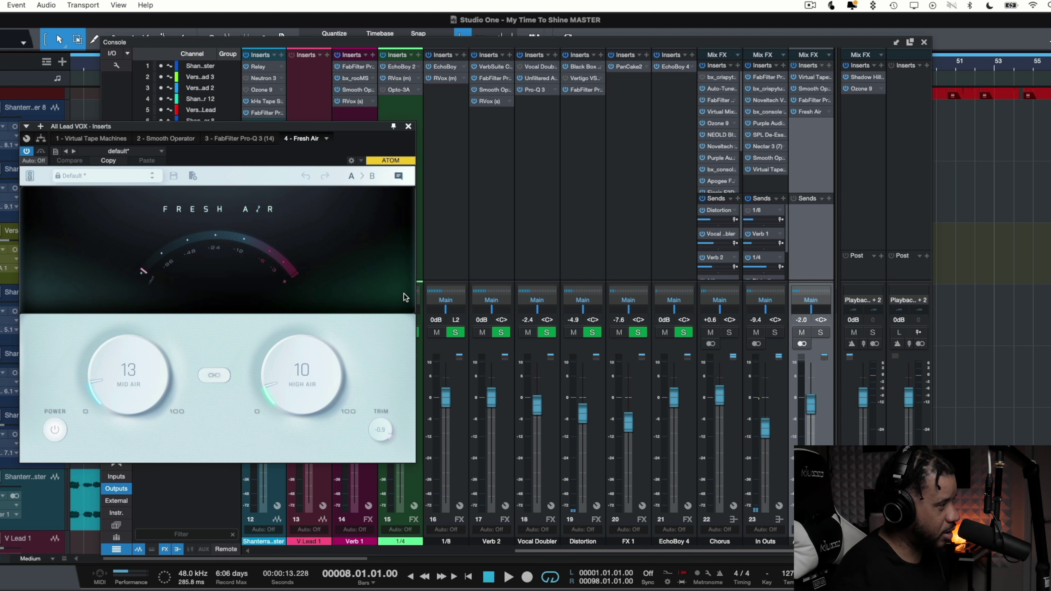
key("space")
left_click(794, 113)
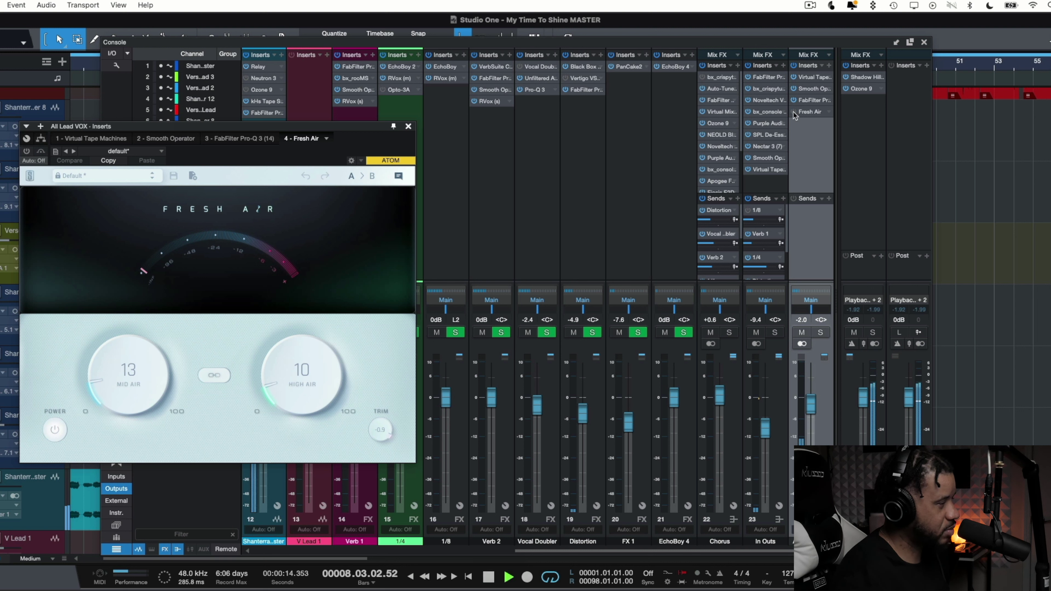
left_click(793, 112)
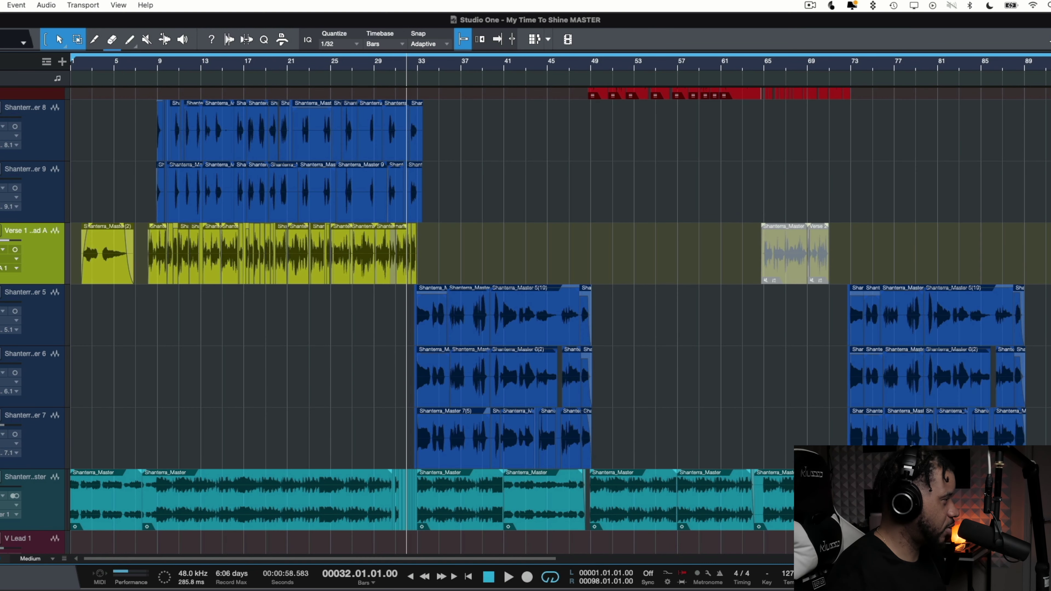
- Expand the Verse 1 Lead A sends, open the VerbSuite Classics reverb on the Verb 2 send, and play the vocal through it
key("KP_Subtract")
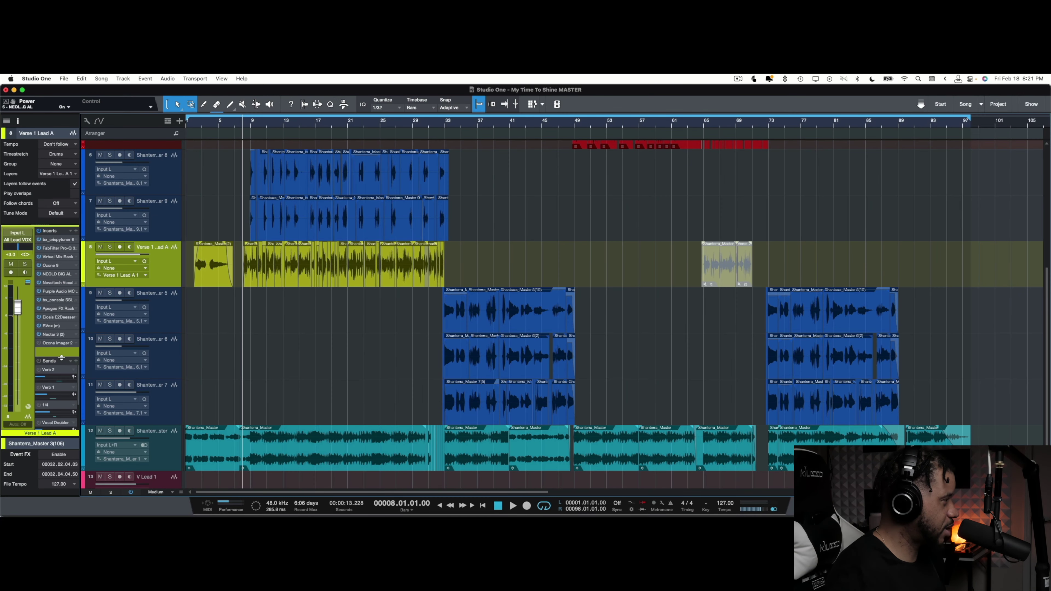
left_click_drag(61, 358, 41, 286)
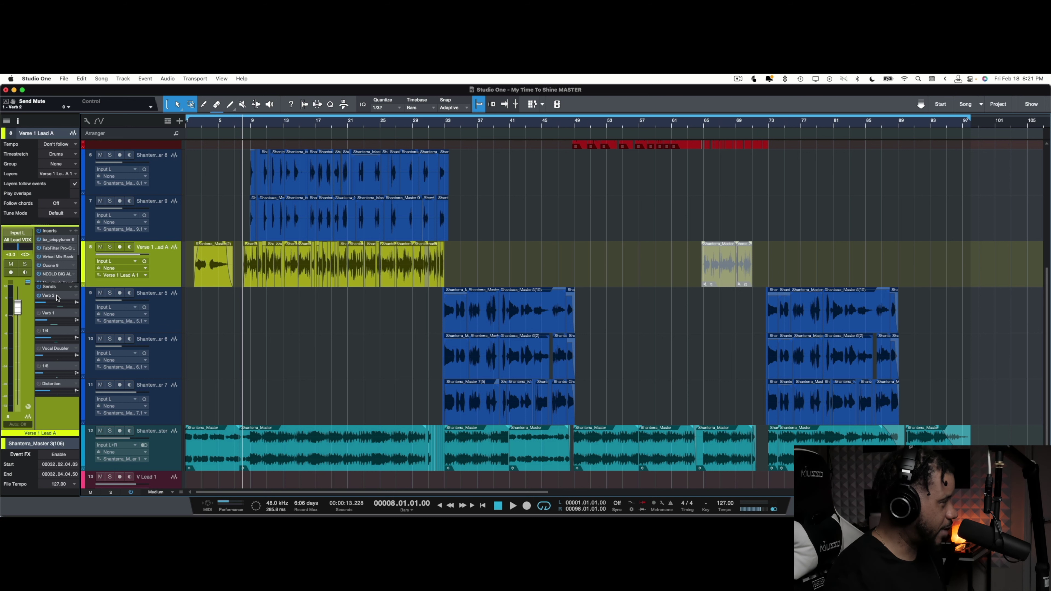
double_click(56, 295)
left_click_drag(600, 215, 674, 142)
key("space")
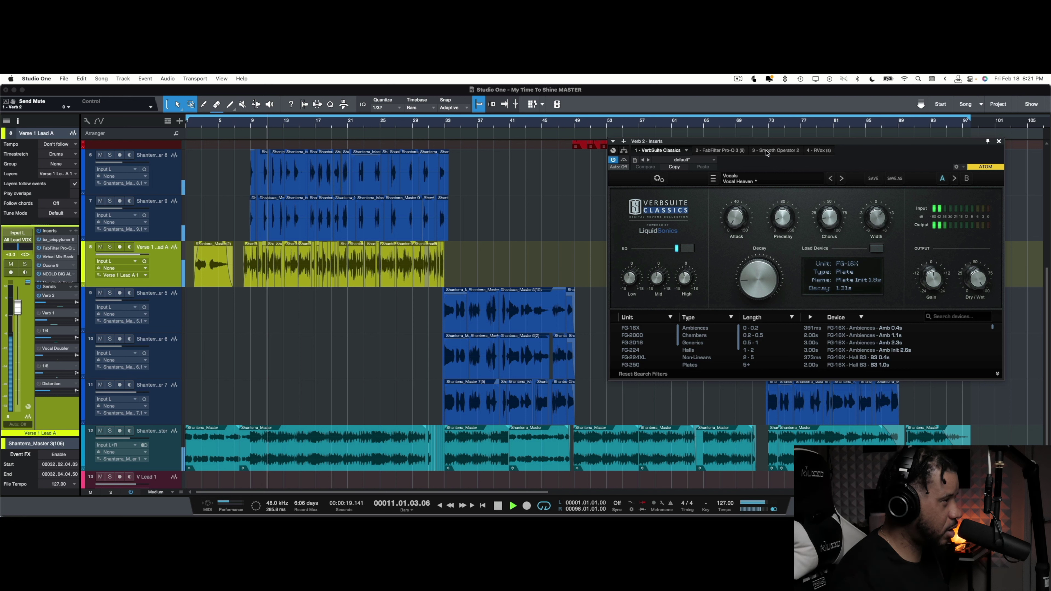
left_click_drag(767, 153, 710, 151)
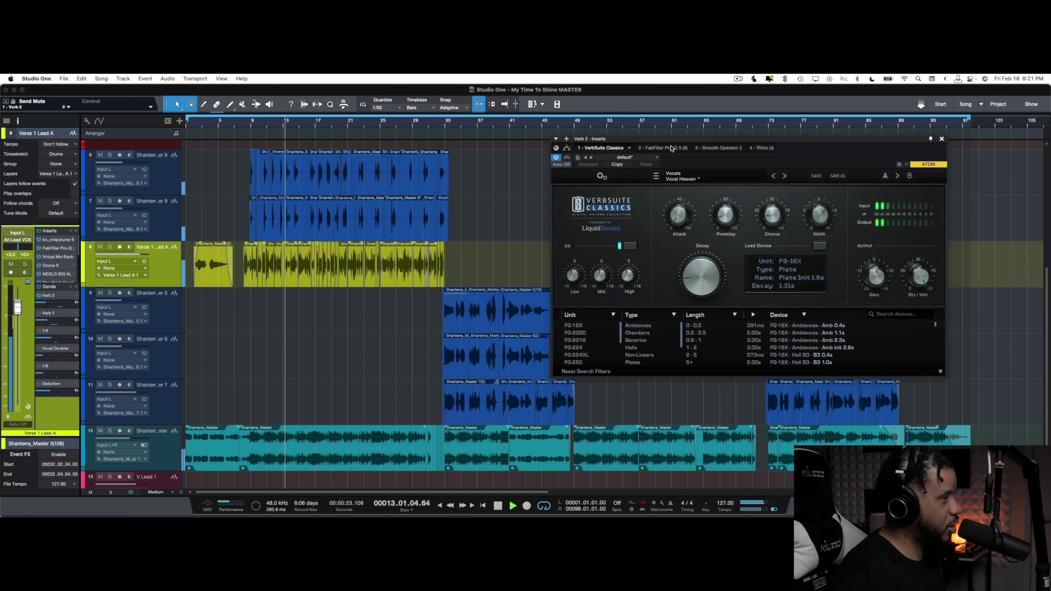
key("space")
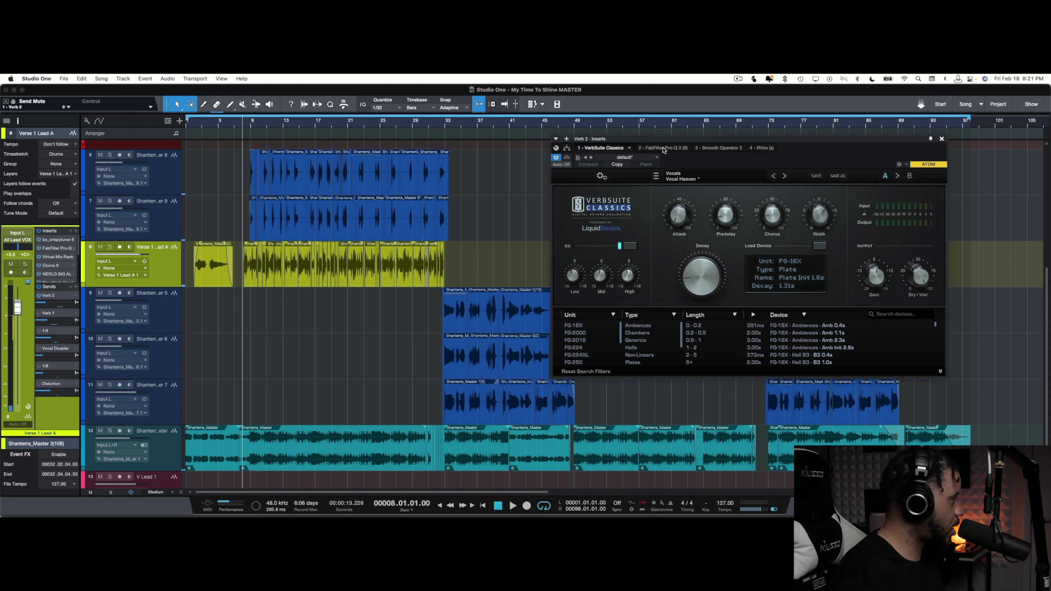
- Review bx_rooM/S on Verb 1 and EchoBoy on 1/4, and activate both sends on Verse 1 Lead A
left_click(61, 314)
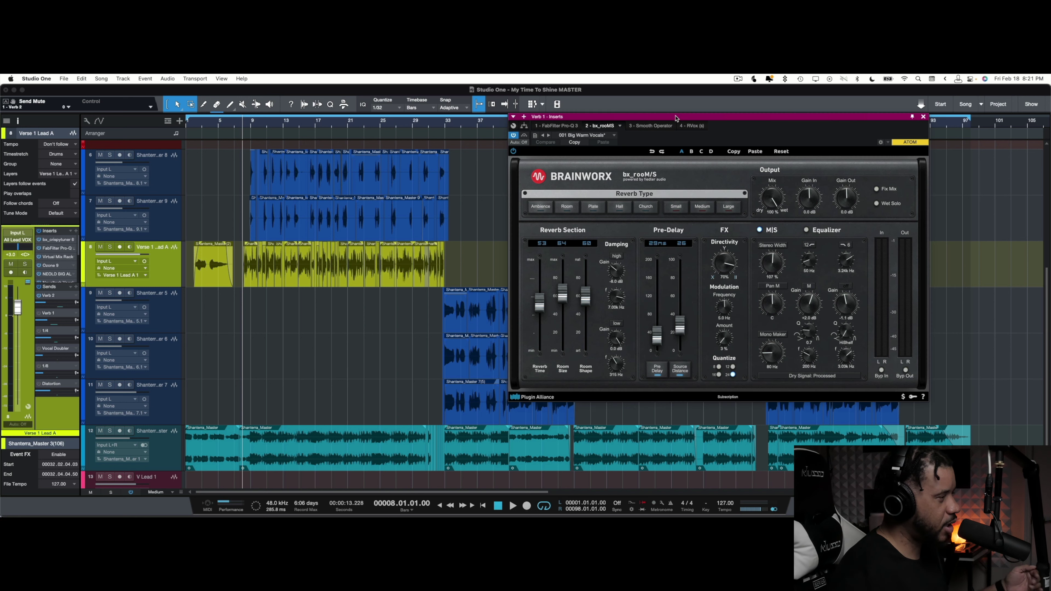
left_click_drag(673, 138, 667, 123)
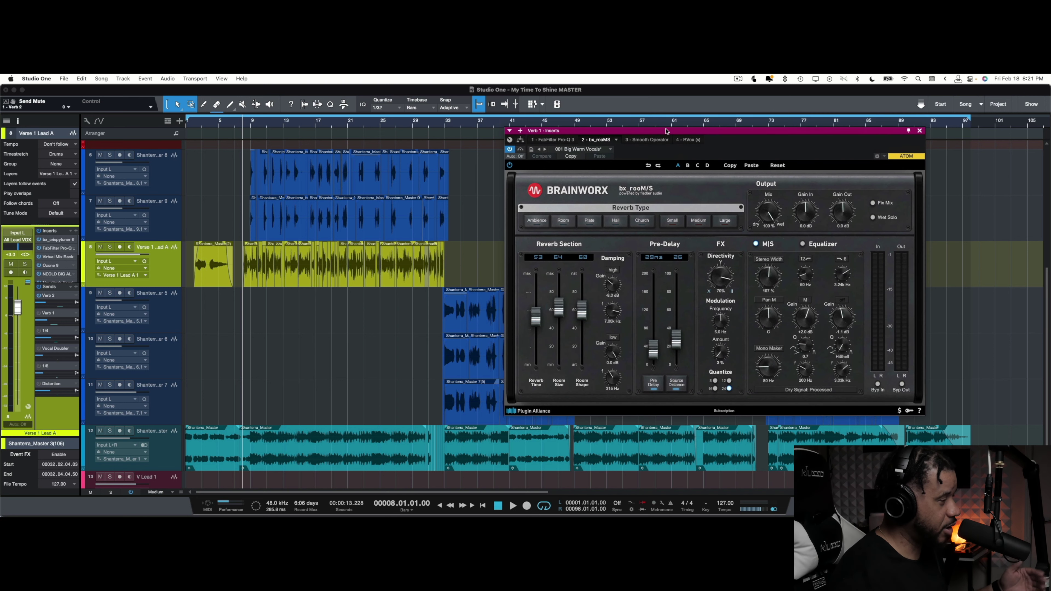
left_click(60, 313)
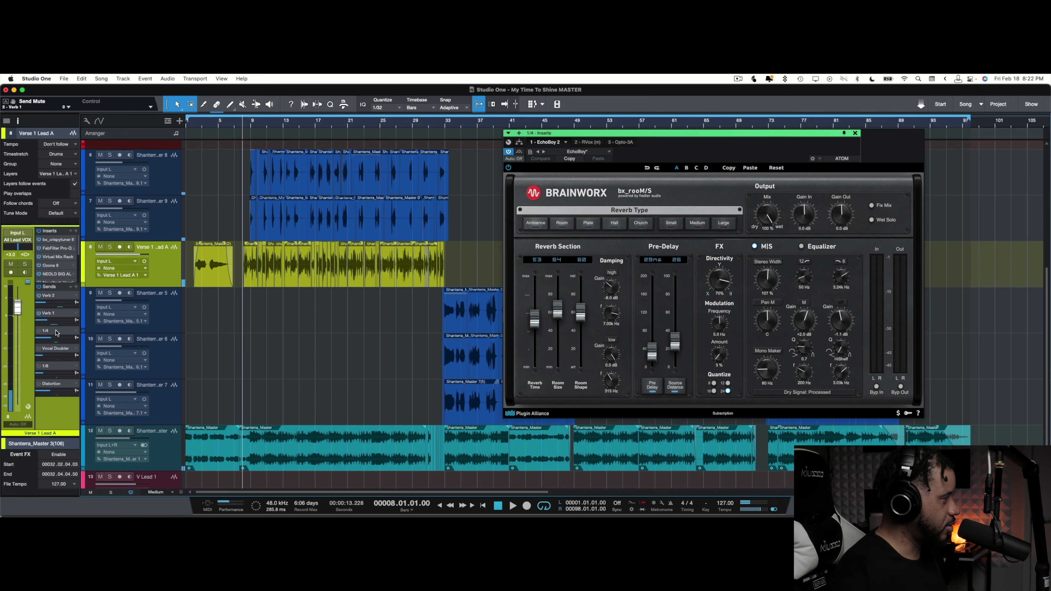
left_click(58, 332)
left_click(40, 334)
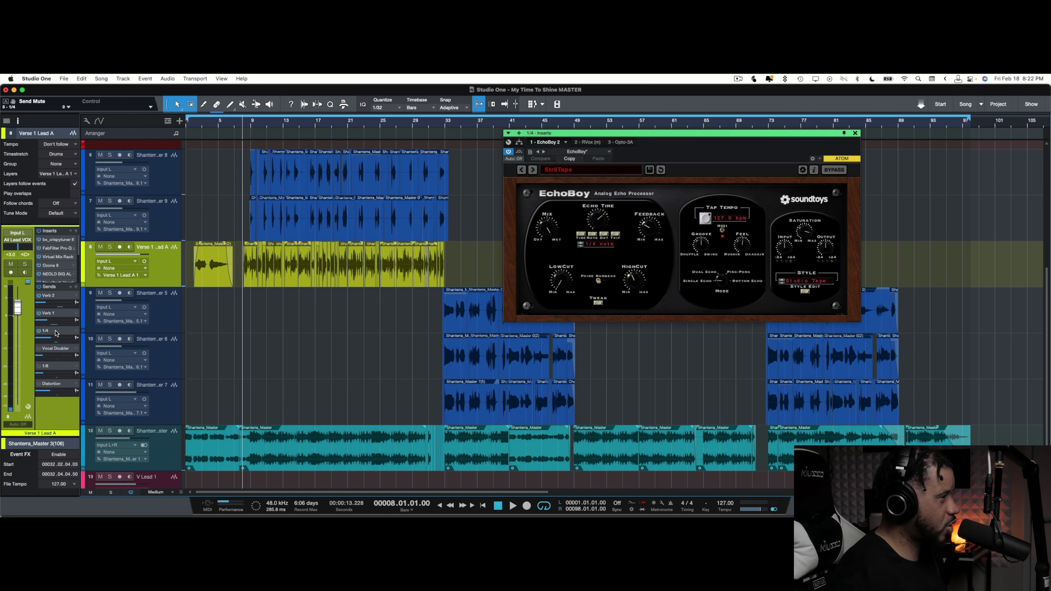
- Open the Vocal Doubler send's plugin and compare the playing vocal with that send switched off and on
left_click(41, 349)
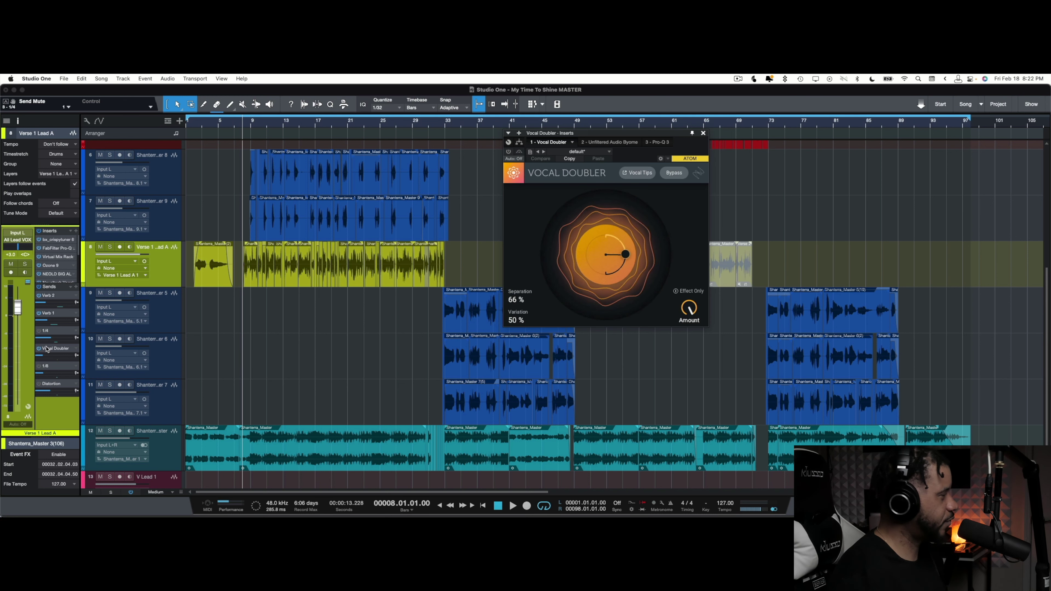
key("space")
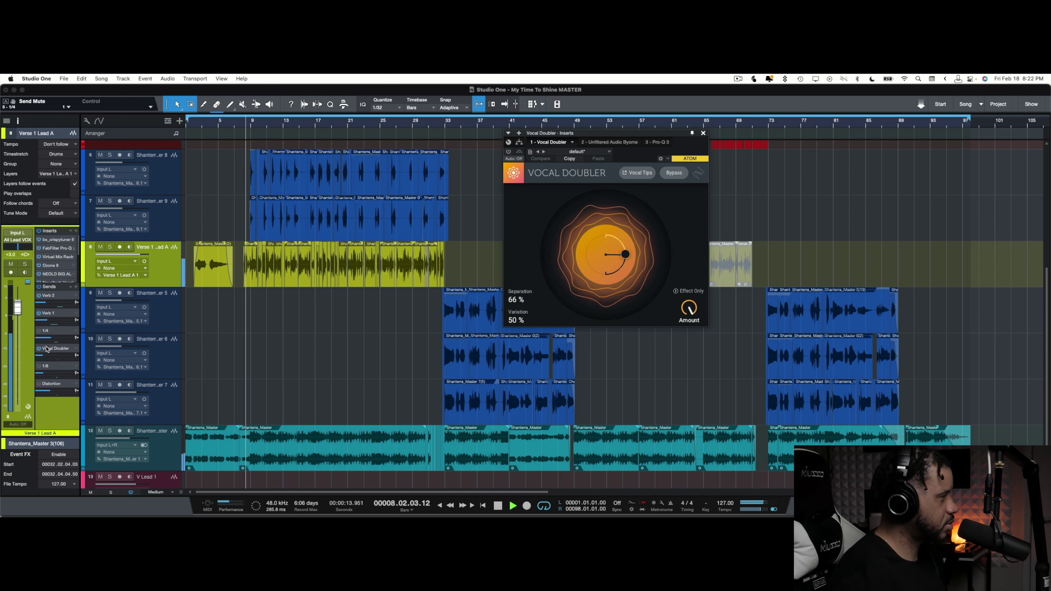
left_click(39, 350)
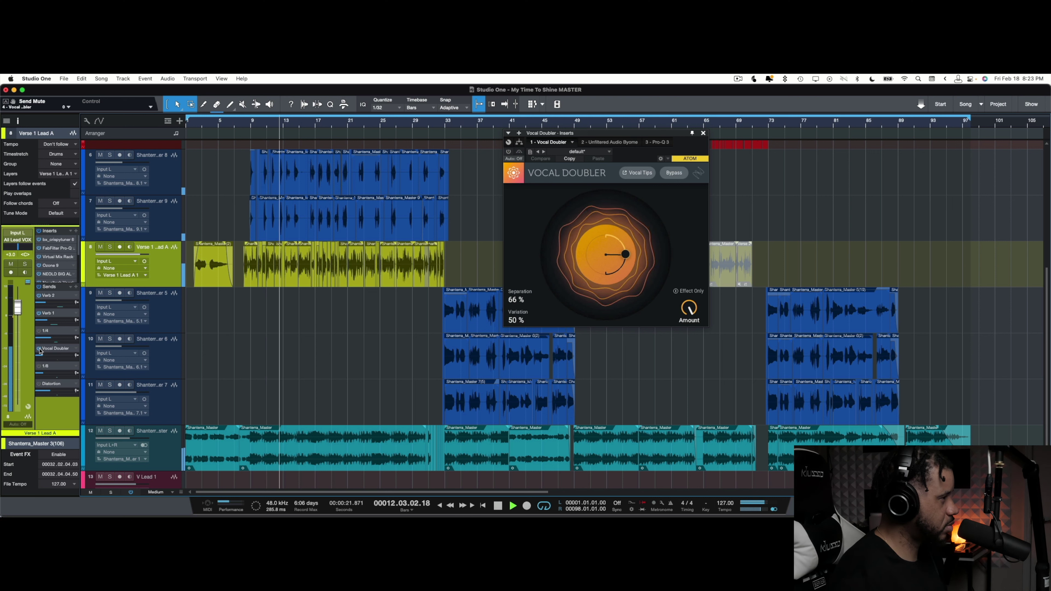
- Open EchoBoy on the 1/8 send, compare the playing vocal with the send off and on, and leave it active
left_click(41, 366)
key("space")
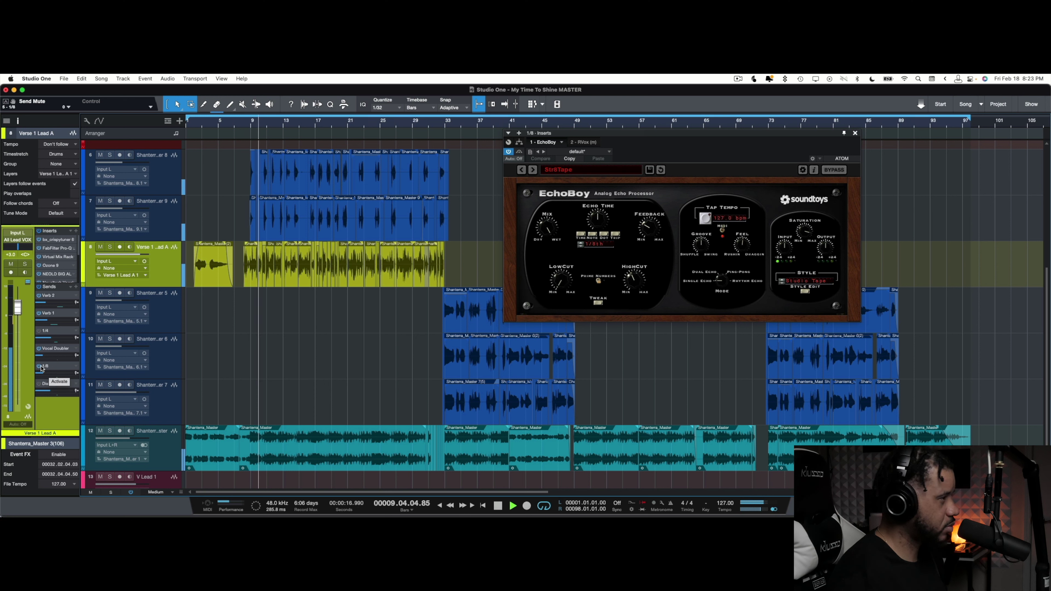
left_click(41, 367)
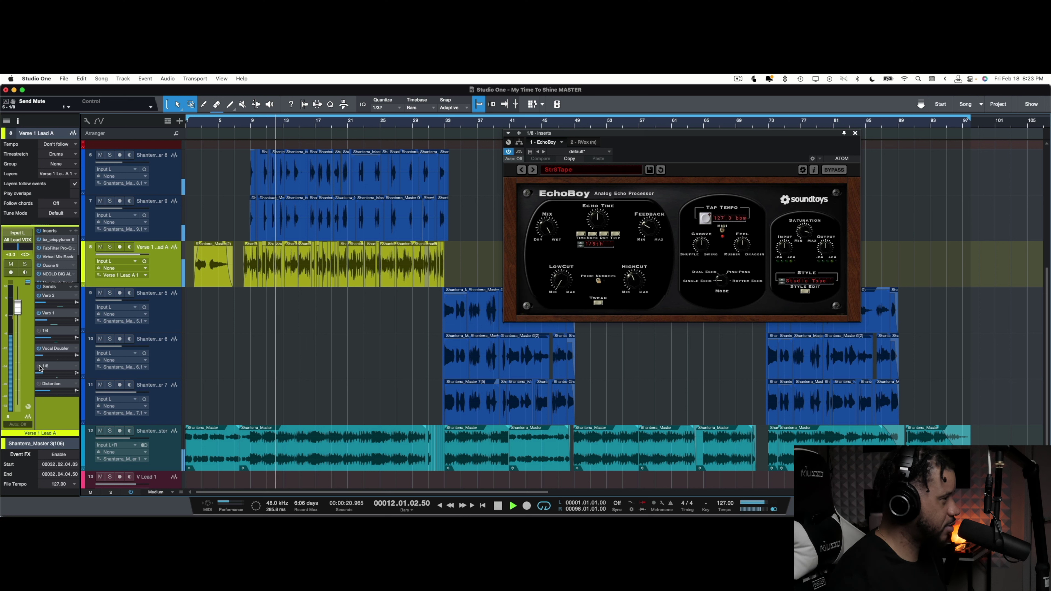
left_click(40, 366)
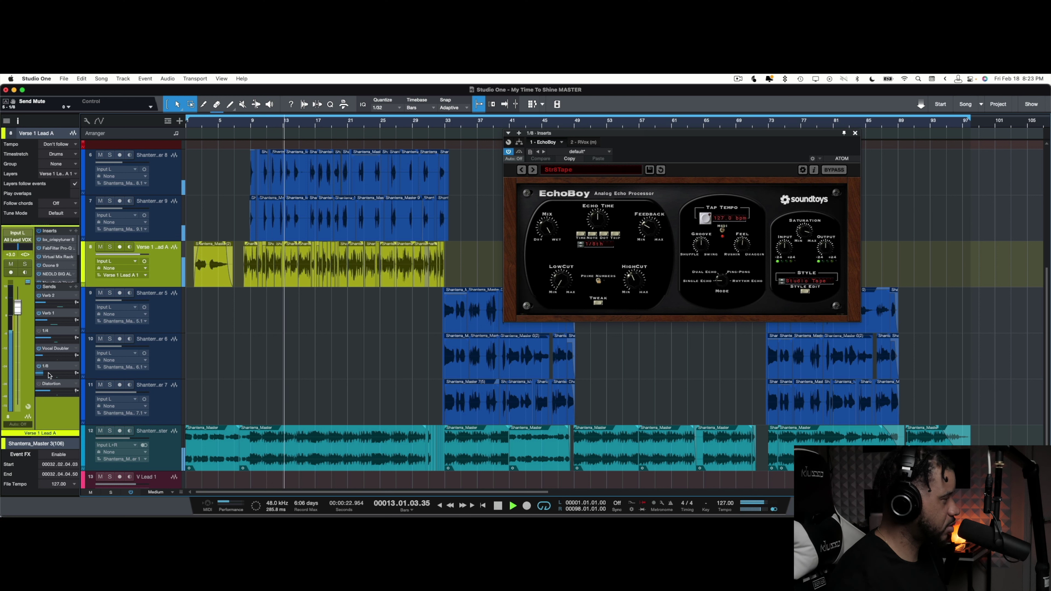
key("space")
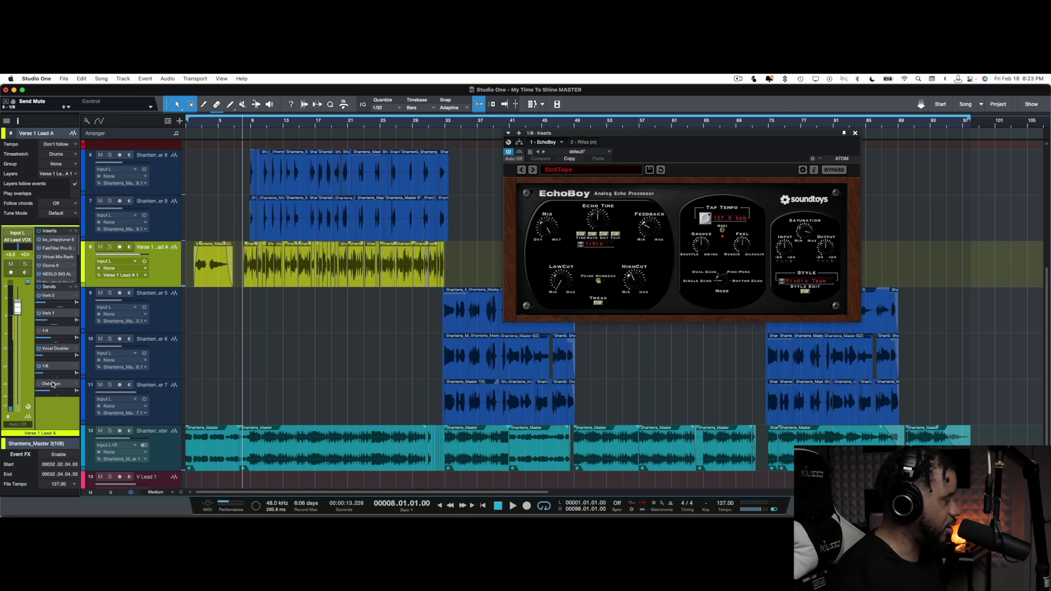
- Open Black Box Analog Design HG-2 on the Distortion send, compare the vocal with the send on and off, and leave it active
left_click(53, 384)
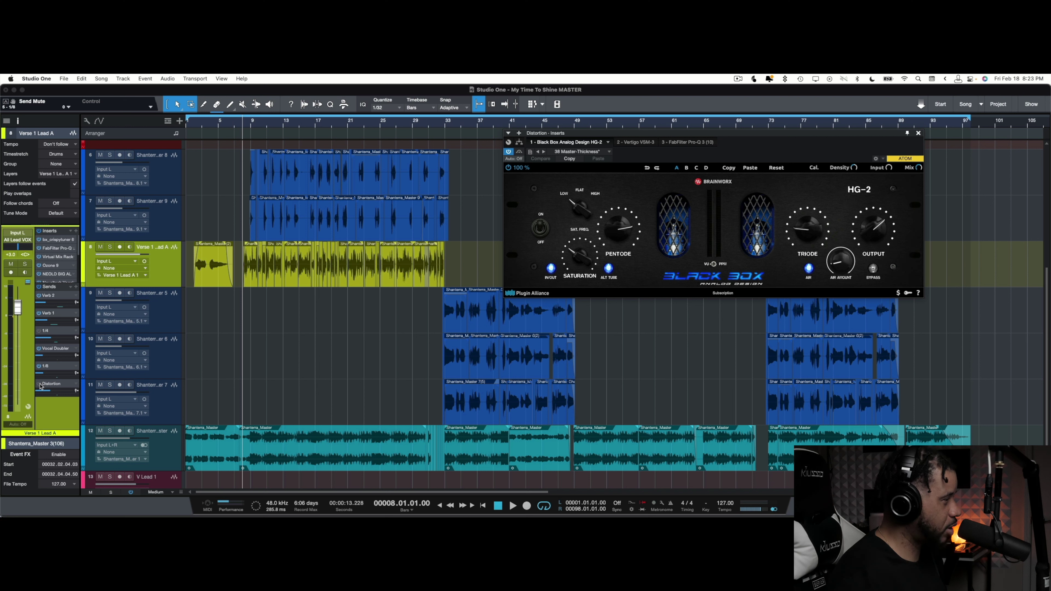
left_click(39, 387)
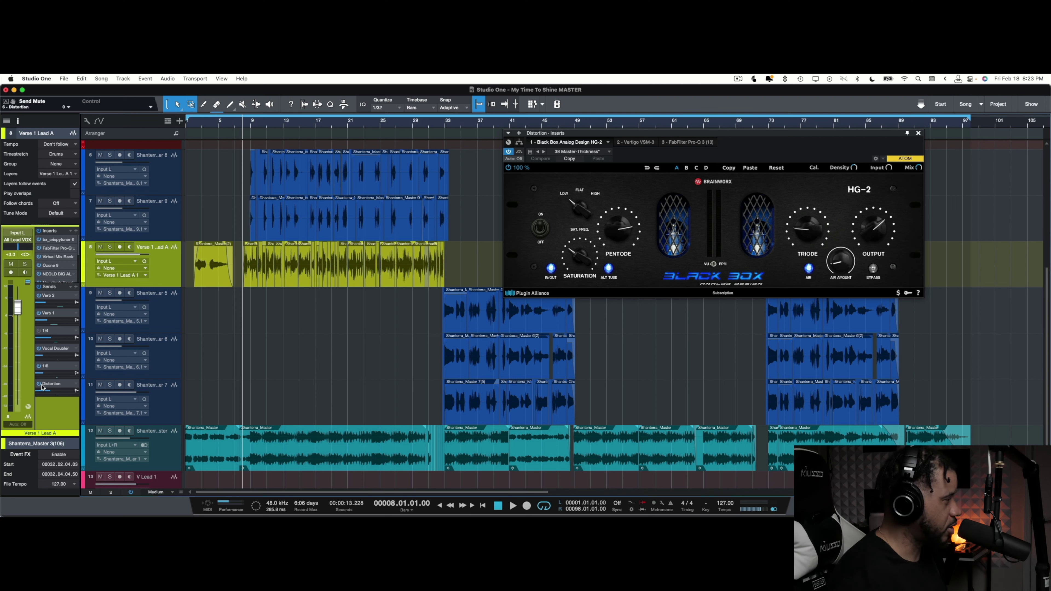
key("space")
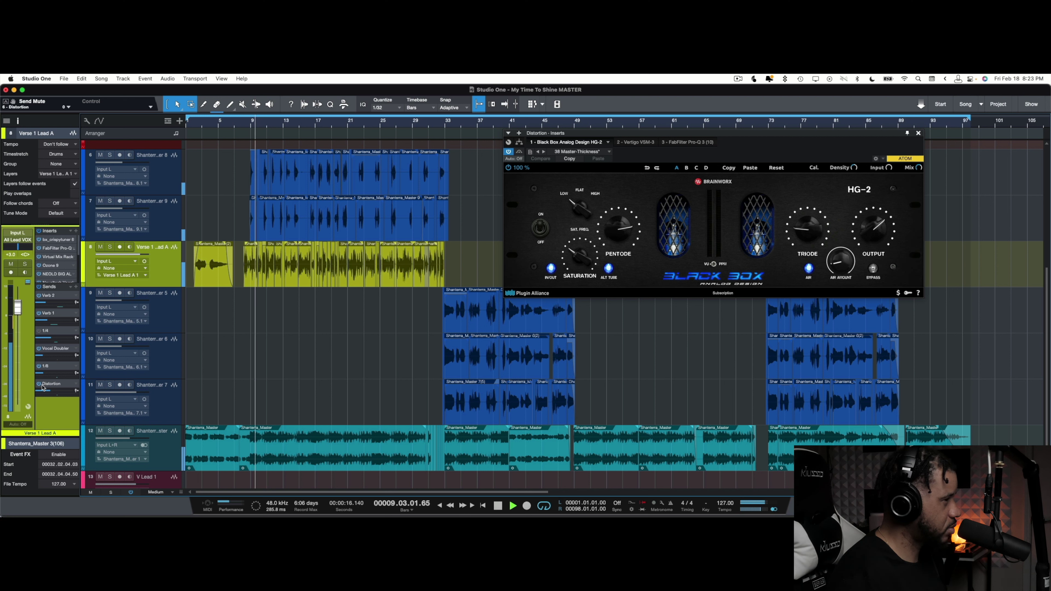
left_click(41, 386)
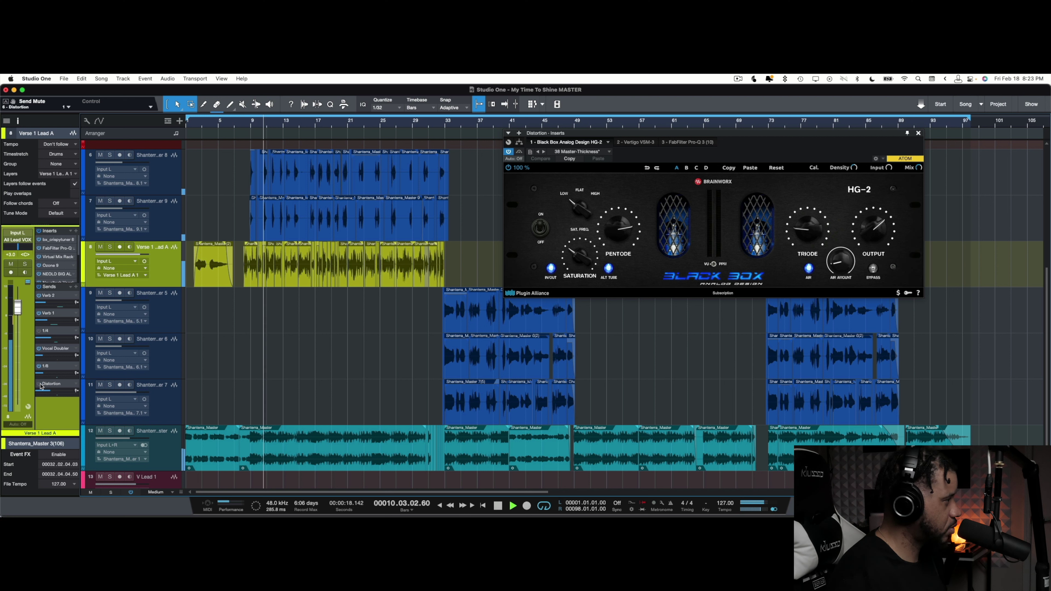
left_click(41, 386)
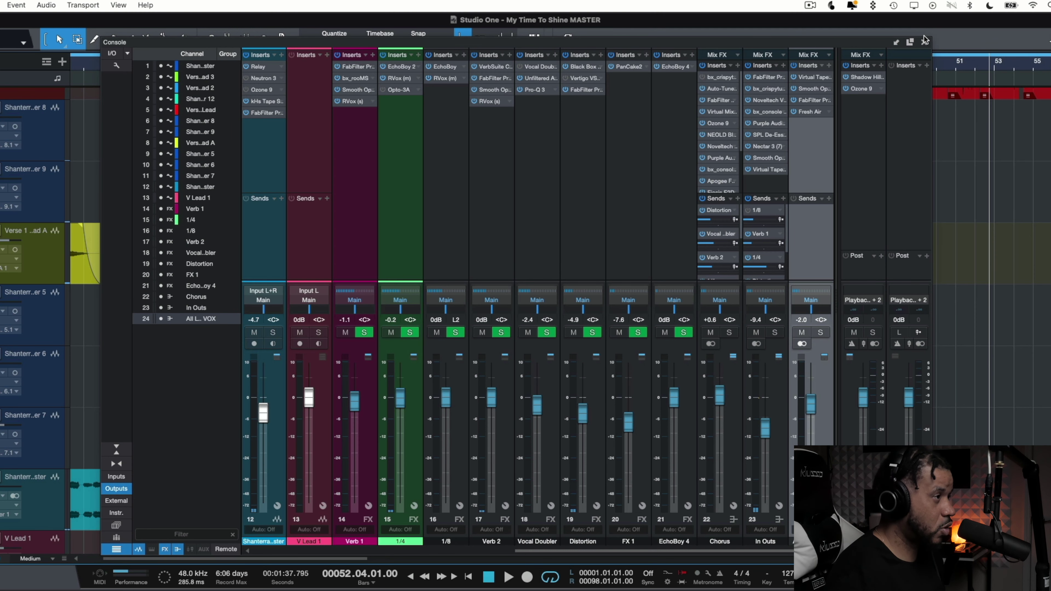
- Close the console, move the playhead to the start of the chorus around bar 32, and play the stacked chorus vocals
left_click(925, 41)
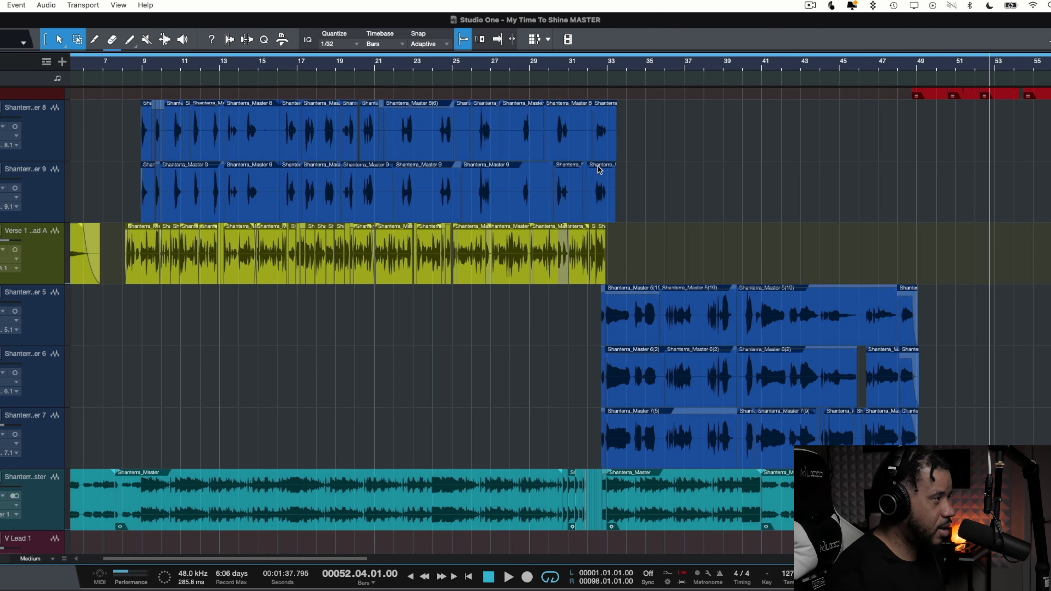
left_click(611, 65)
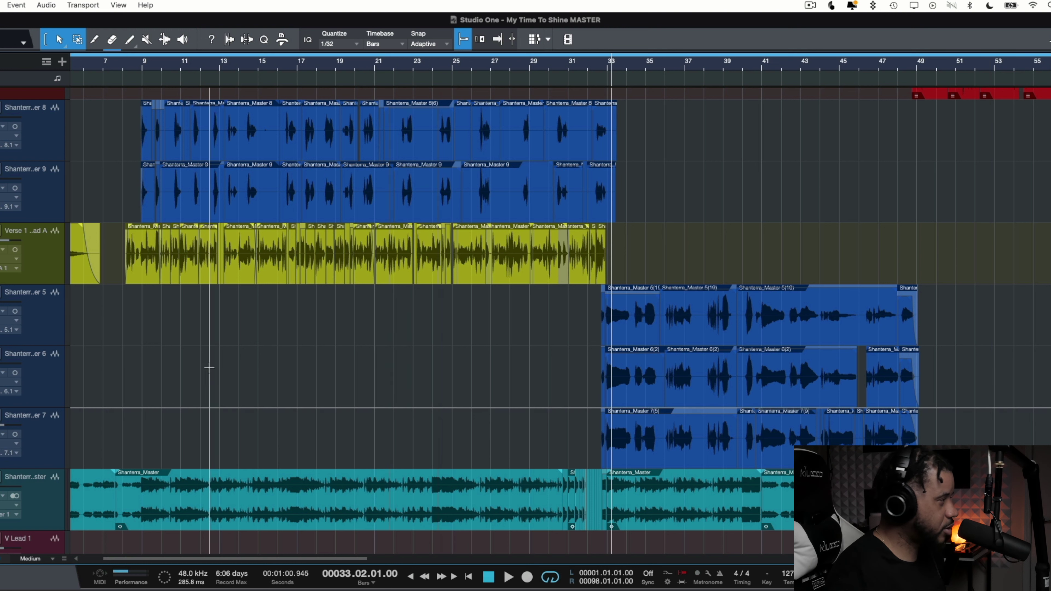
left_click(46, 369)
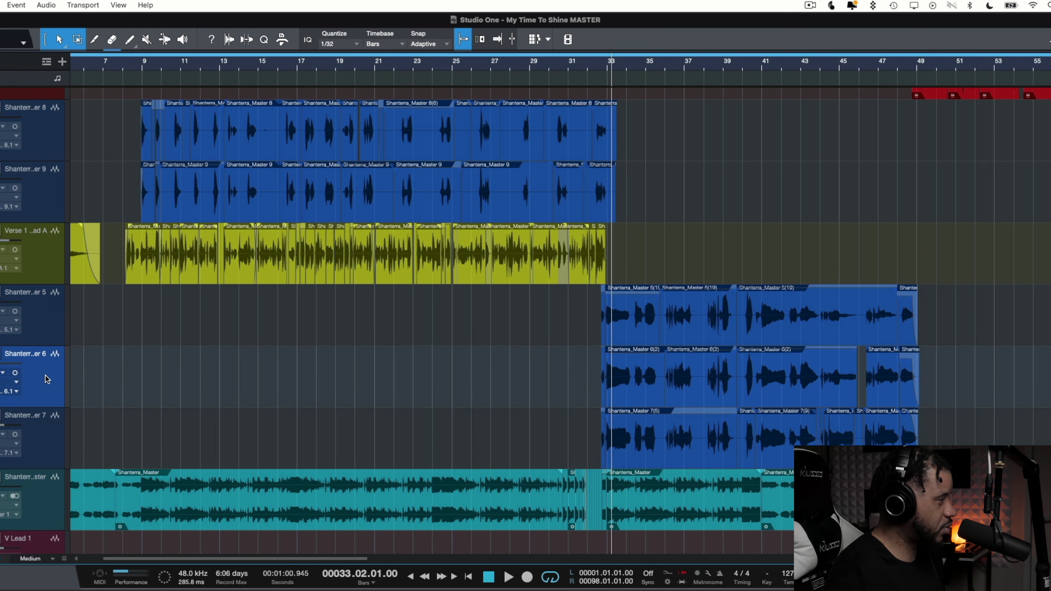
key("w")
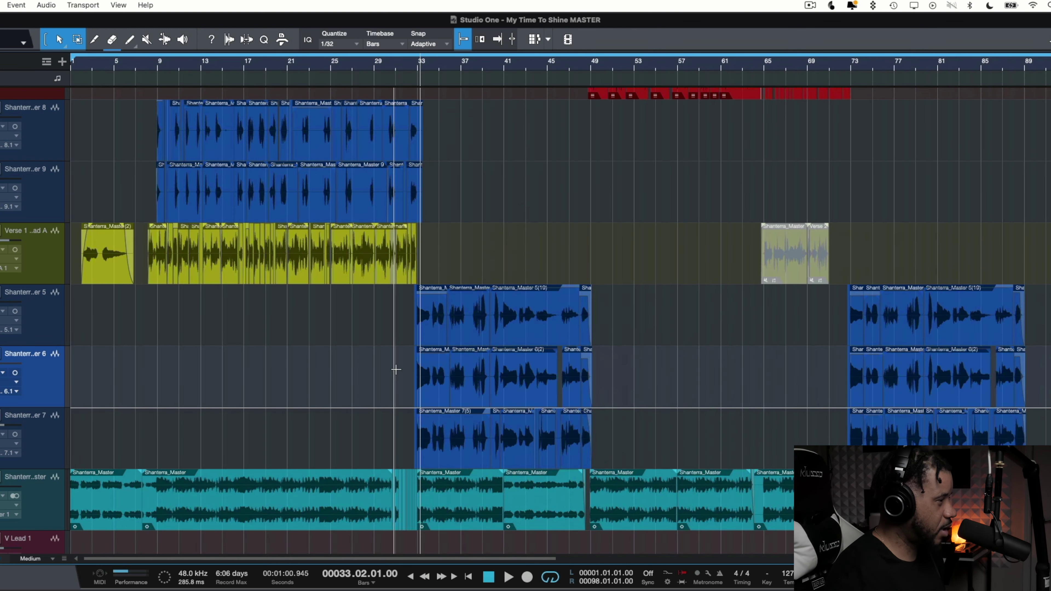
left_click(409, 435)
left_click(410, 433)
key("space")
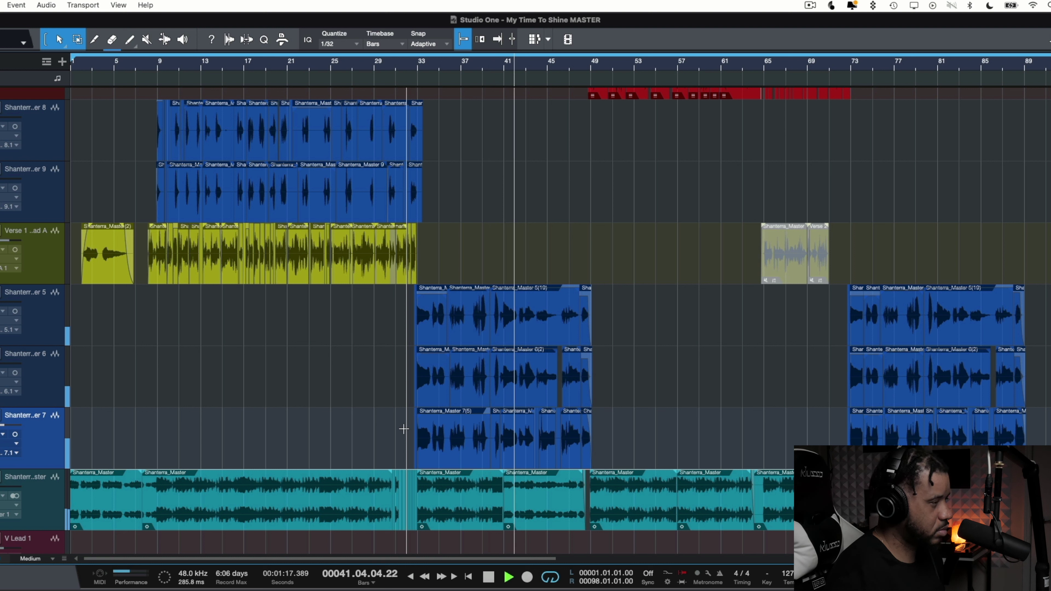
- Select the Shanterra 6 chorus track during playback and open the console to view the chorus channels
left_click(28, 324)
left_click(34, 374)
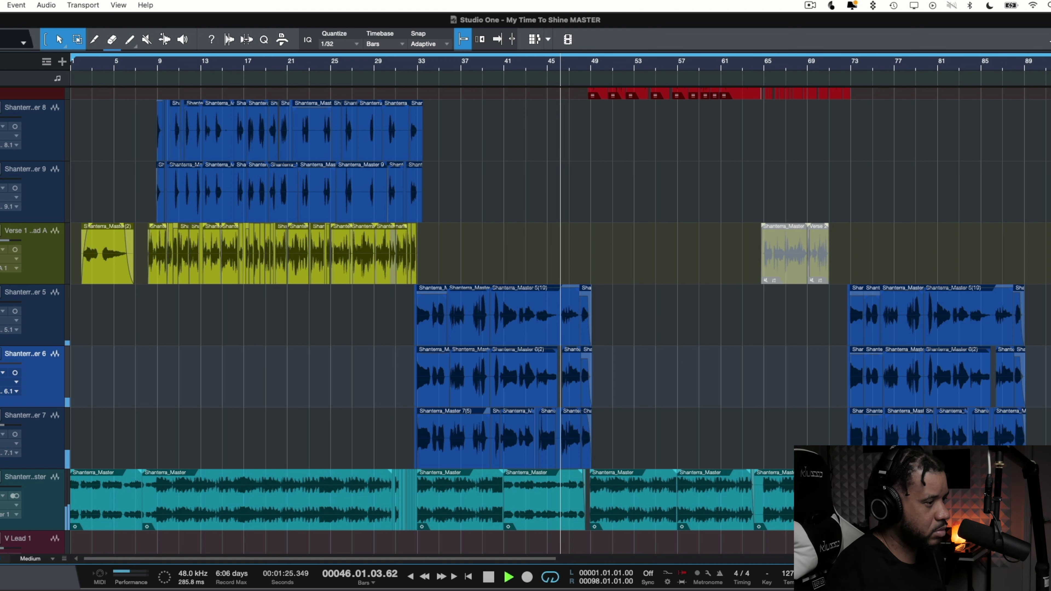
key("F3")
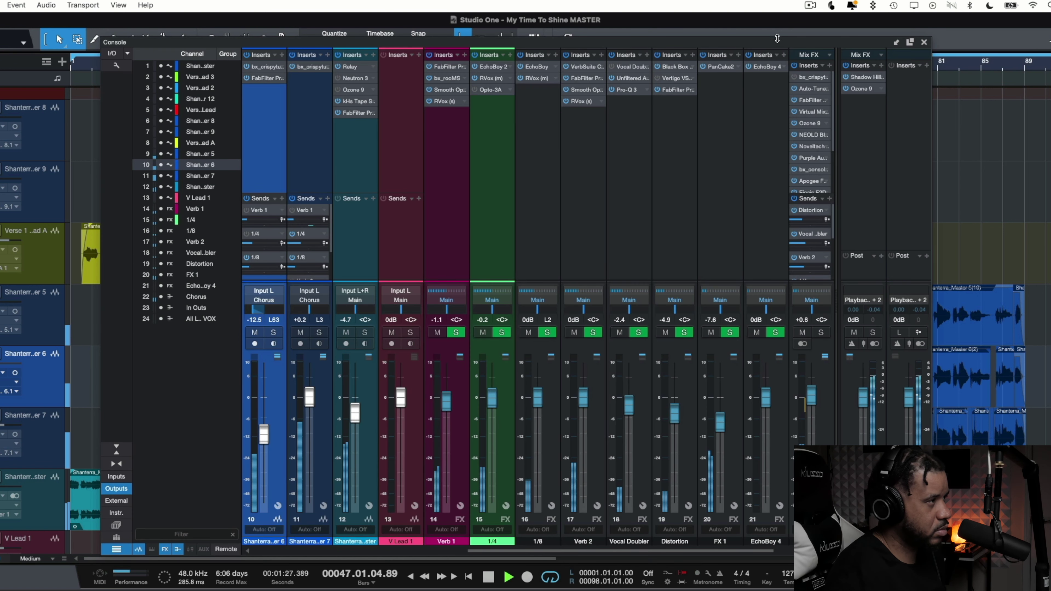
- Play the chorus vocals with the Virtual Mix Rack insert on the Chorus bus activated, moving its window clear of the arrangement
left_click_drag(555, 75, 572, 105)
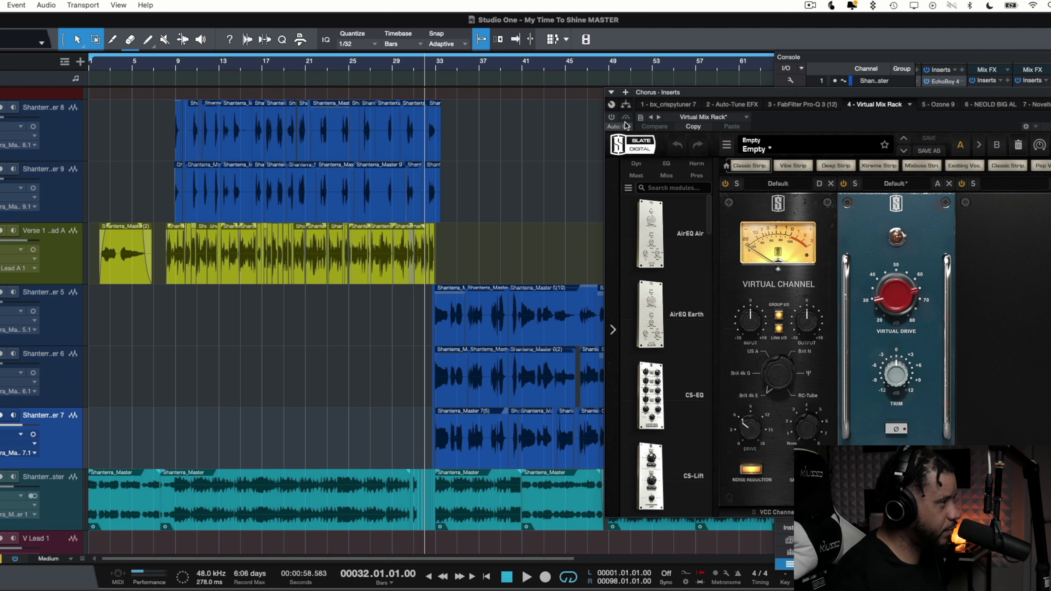
key("space")
left_click_drag(879, 90, 903, 114)
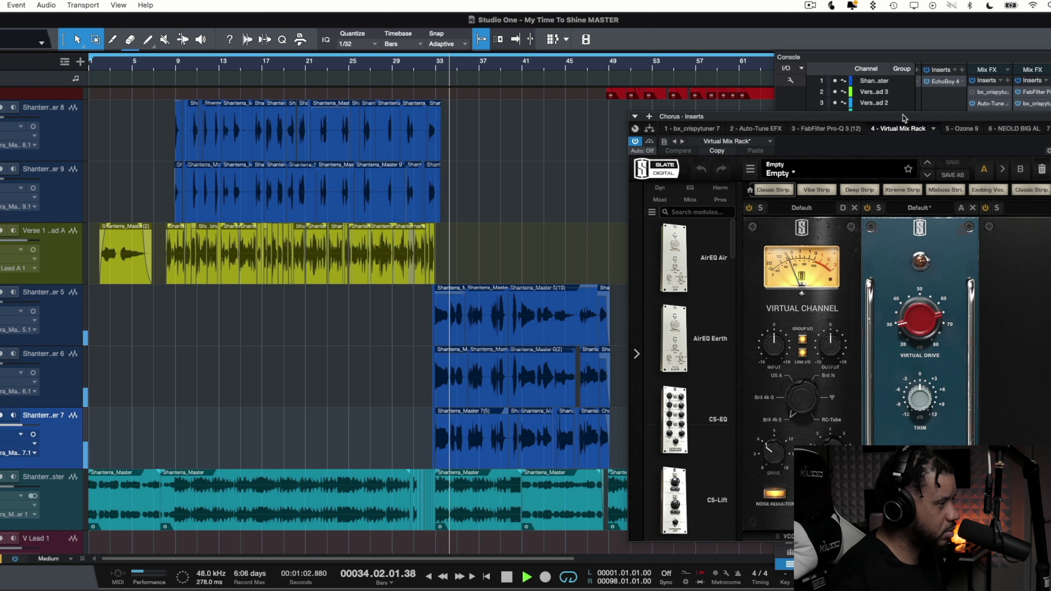
key("space")
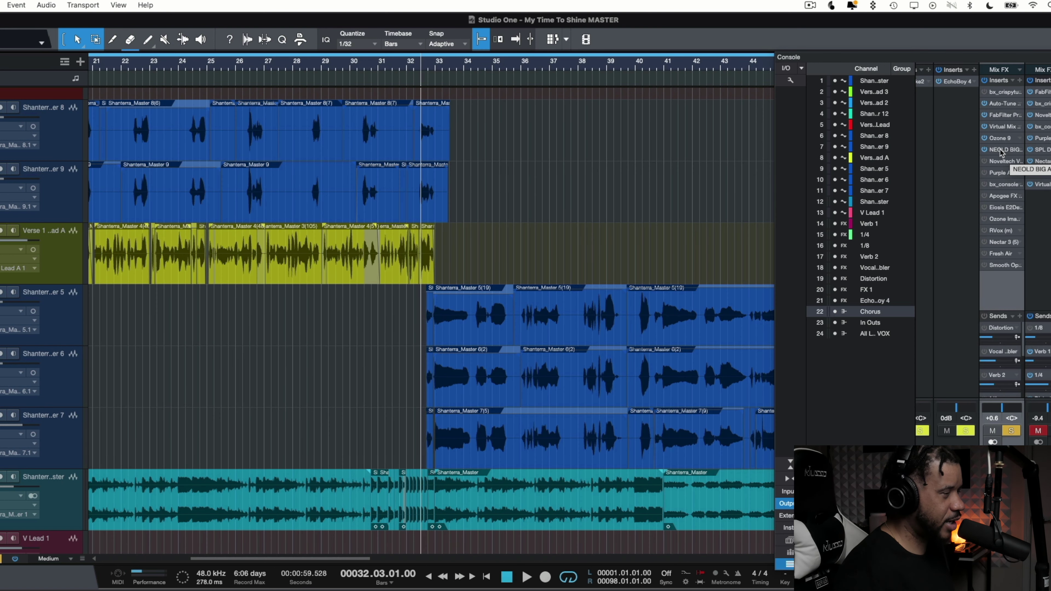
- Open the NEOLD BIG AL and Ozone 9 inserts on the Chorus bus to review their settings
left_click(1001, 150)
left_click_drag(604, 177, 792, 226)
left_click(999, 138)
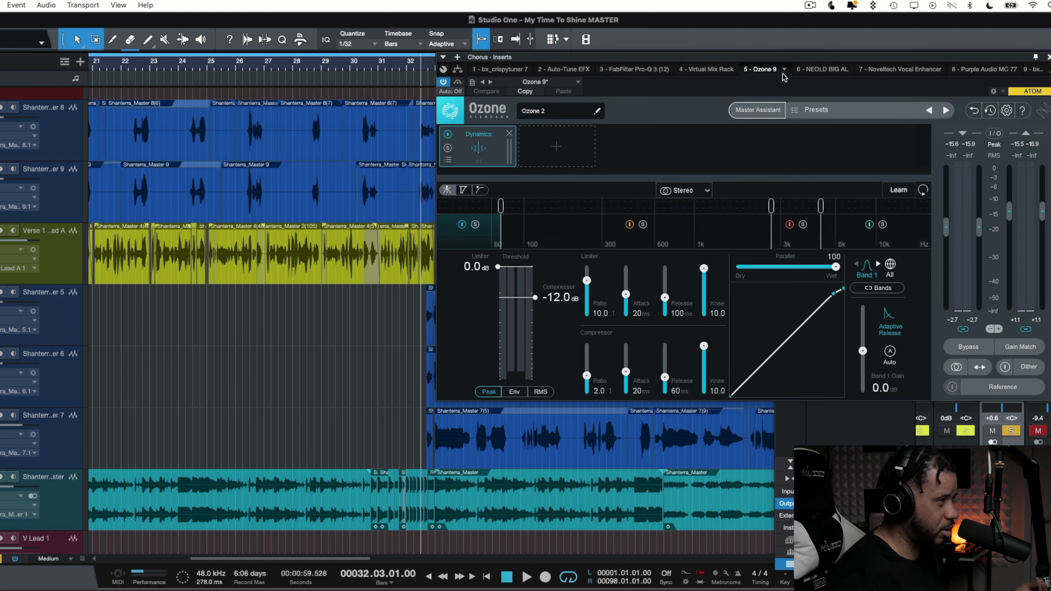
- Activate the Noveltech Vocal Enhancer insert on the Chorus bus, and bring up the Purple Audio MC 77 insert
left_click(900, 69)
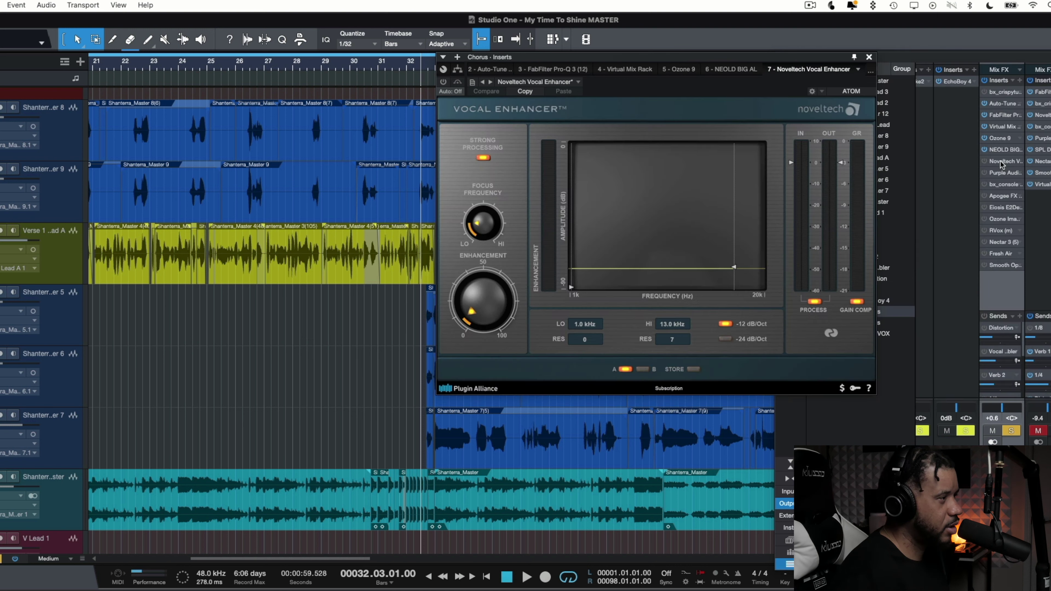
left_click(986, 162)
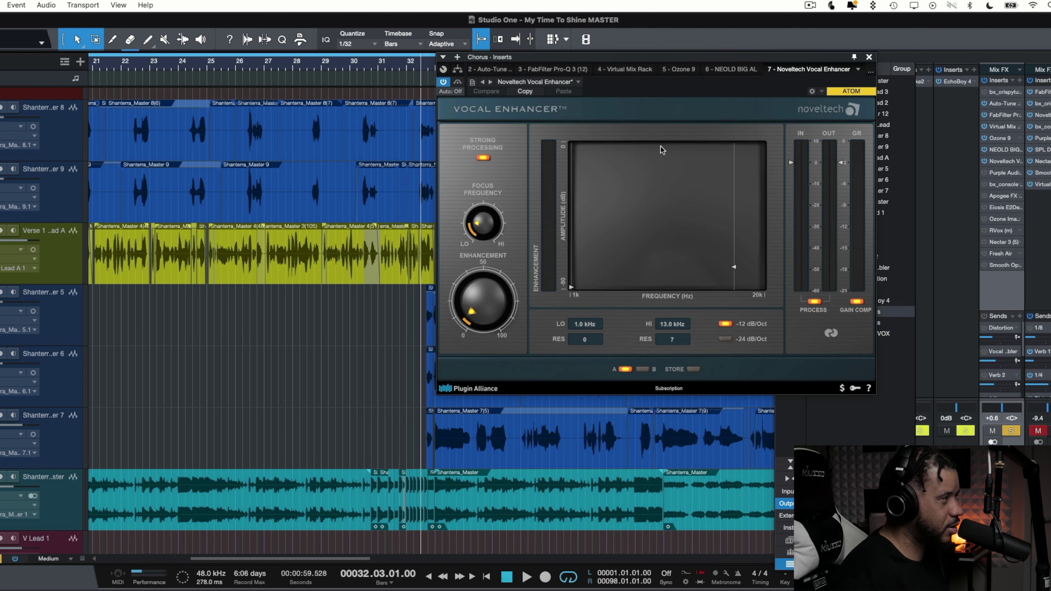
left_click(490, 81)
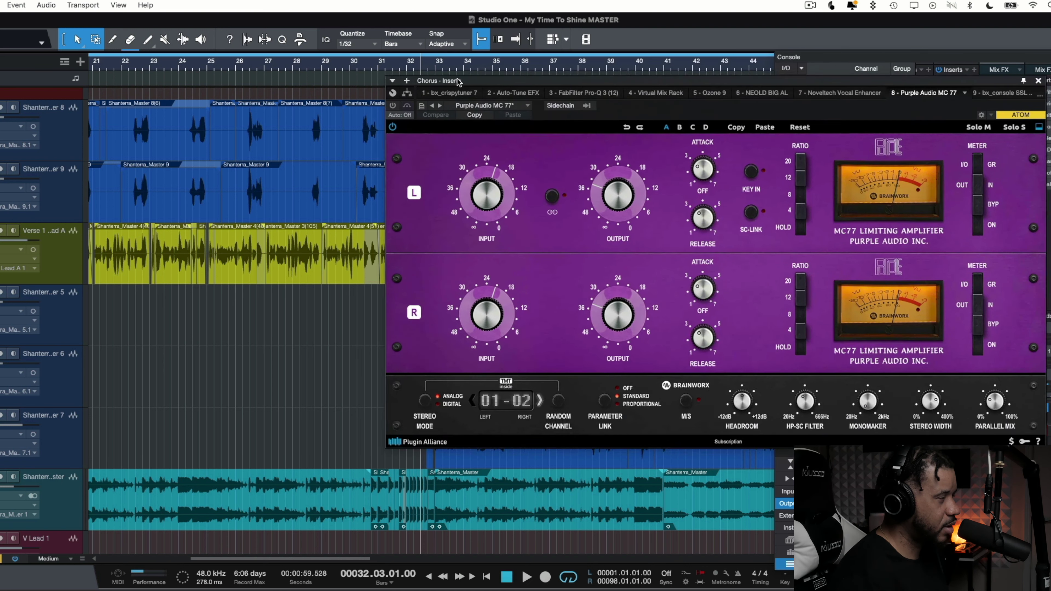
- Open the bx_console SSL 9000 J insert, move its window clear of the tracks, and compare the chorus playback with it on and off
left_click(960, 91)
left_click_drag(556, 81, 792, 67)
key("space")
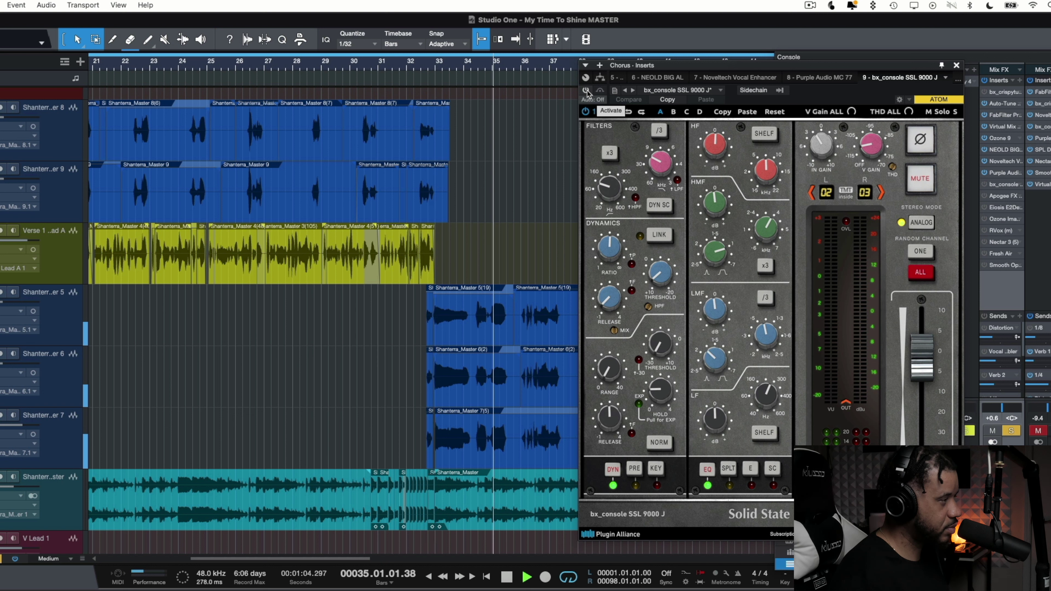
key("space")
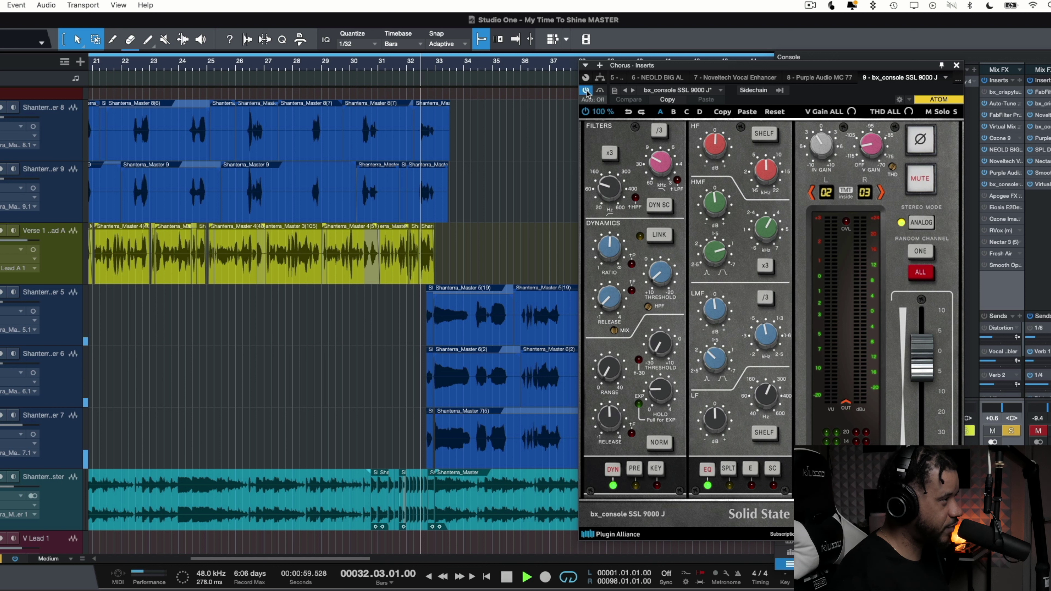
key("space")
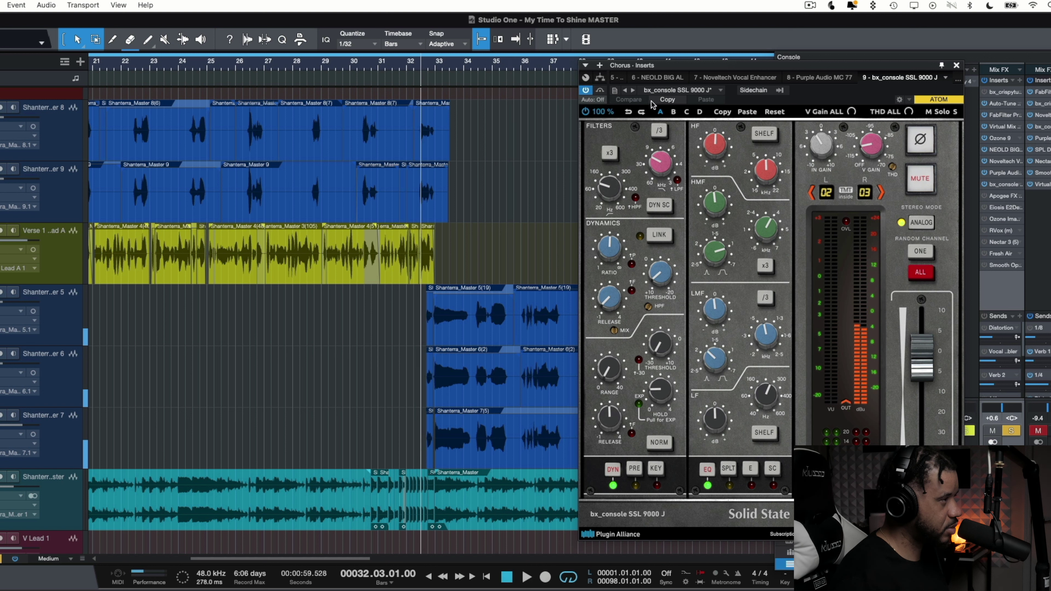
key("space")
key("space")
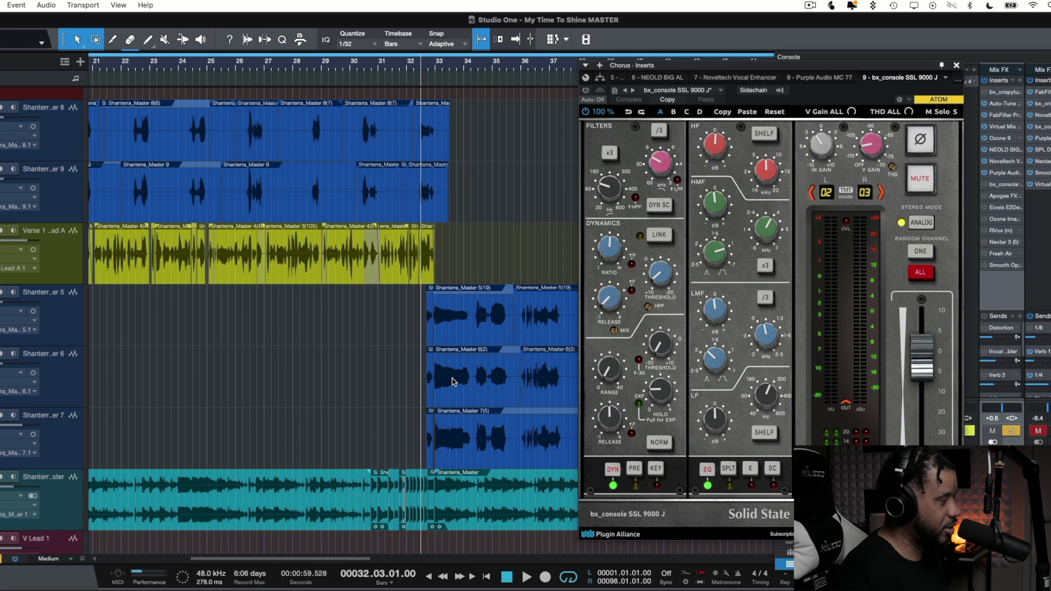
- Review the Opto-3A and EQP-IA modules in the Apogee FX Rack insert and bring up the Eiosis E2Deesser
left_click(633, 90)
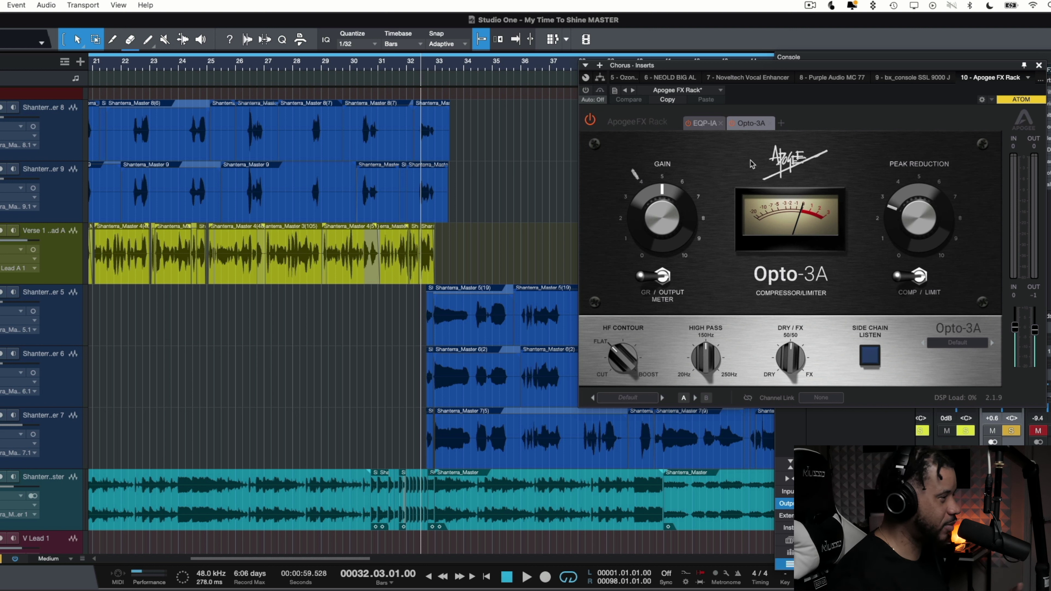
left_click(704, 123)
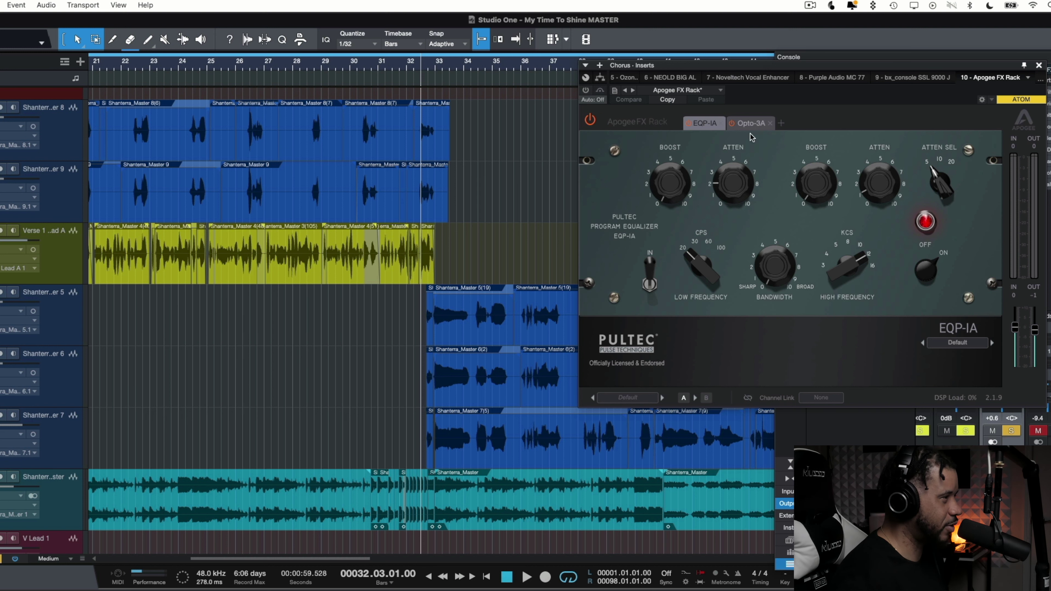
left_click(633, 89)
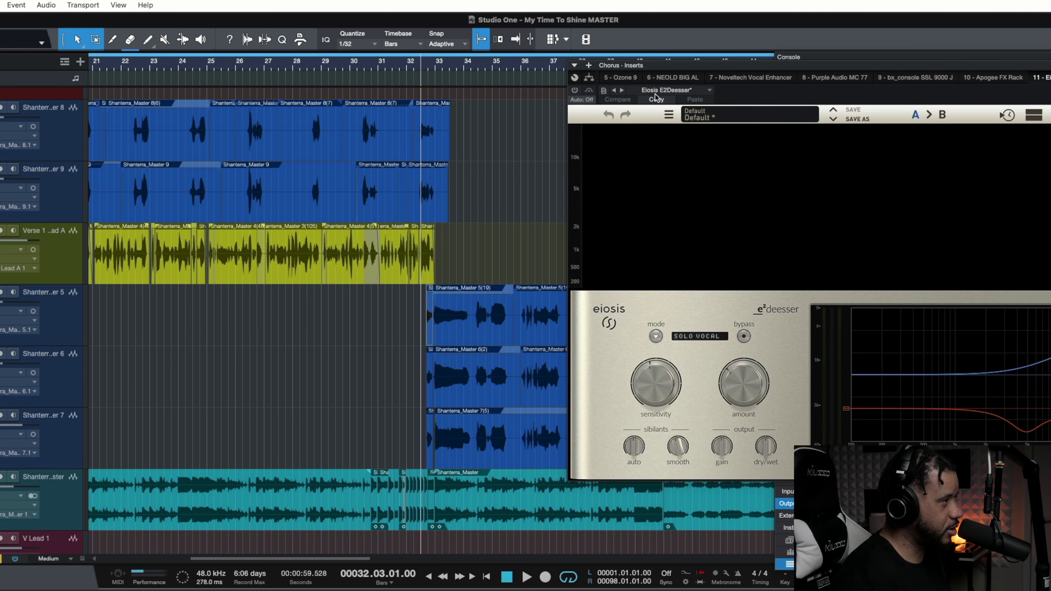
left_click_drag(665, 65, 700, 55)
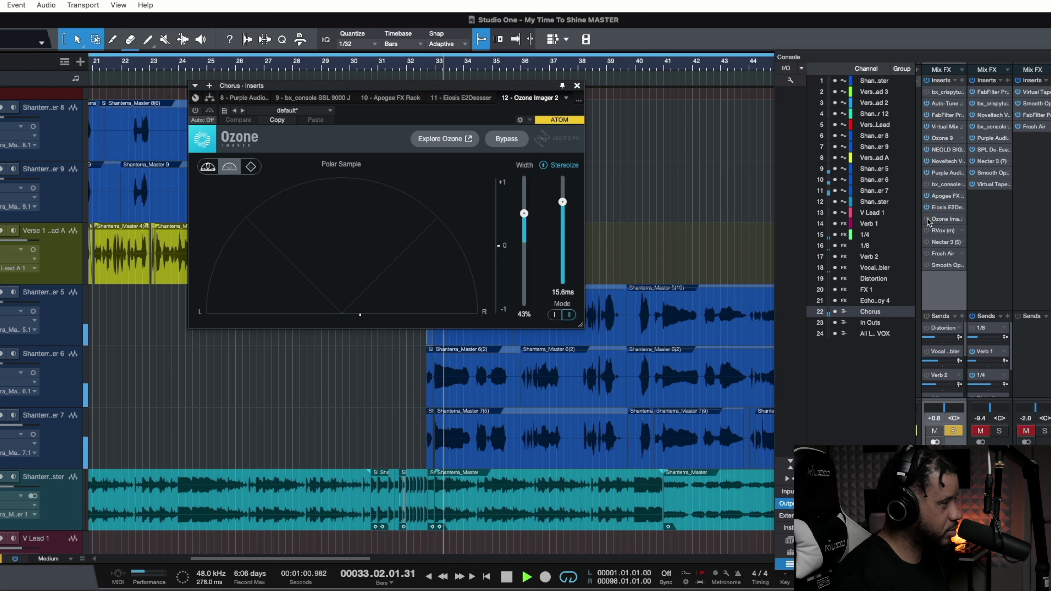
- Play the chorus with Ozone Imager 2 bypassed and again with it activated to compare the stereo width
key("space")
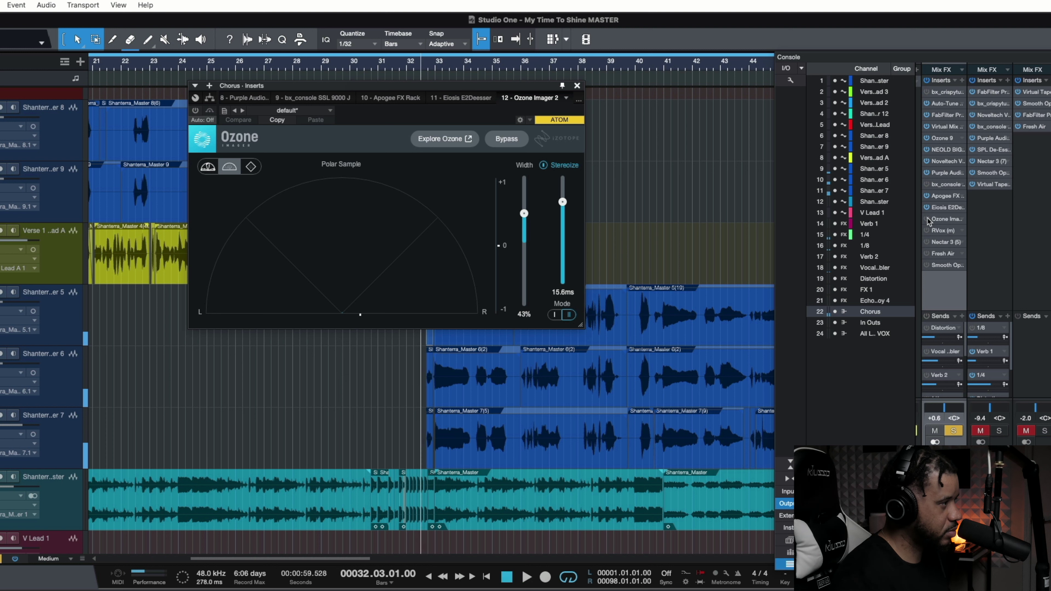
key("space")
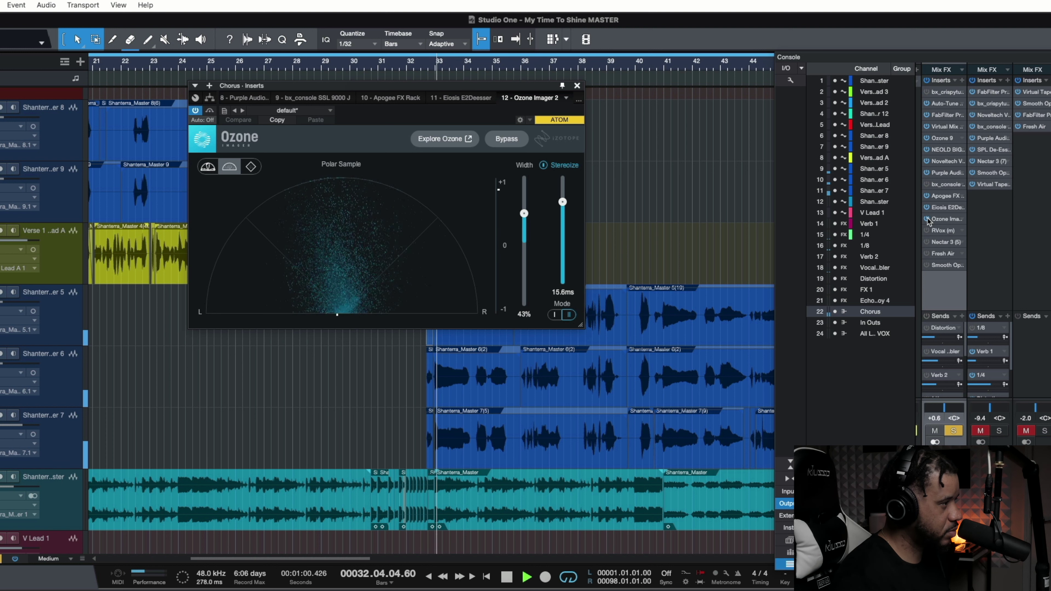
key("space")
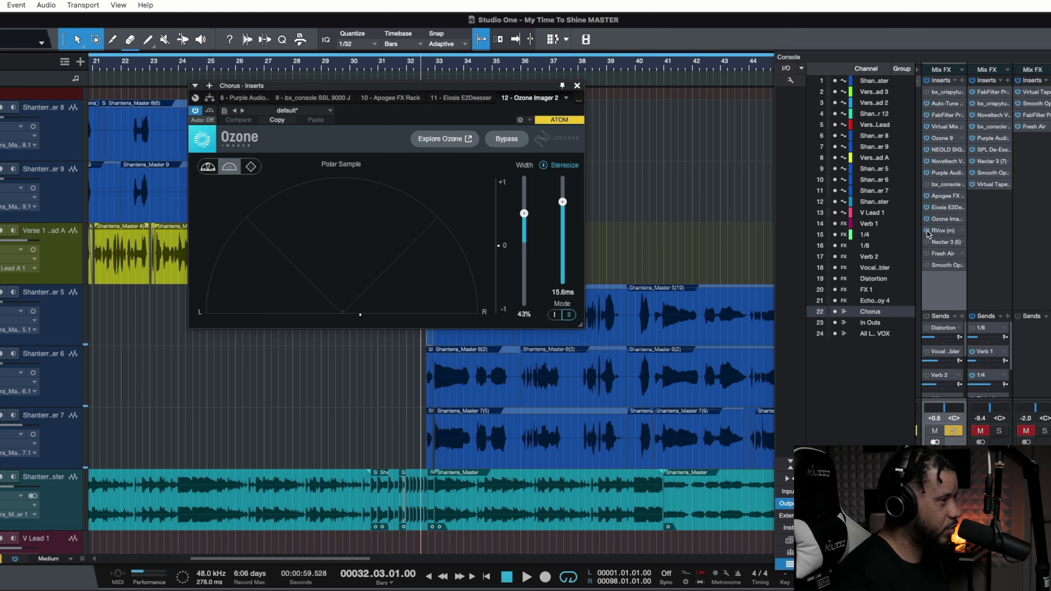
- Open the activated RVox insert on the Chorus bus and play the chorus vocals through it
left_click(938, 232)
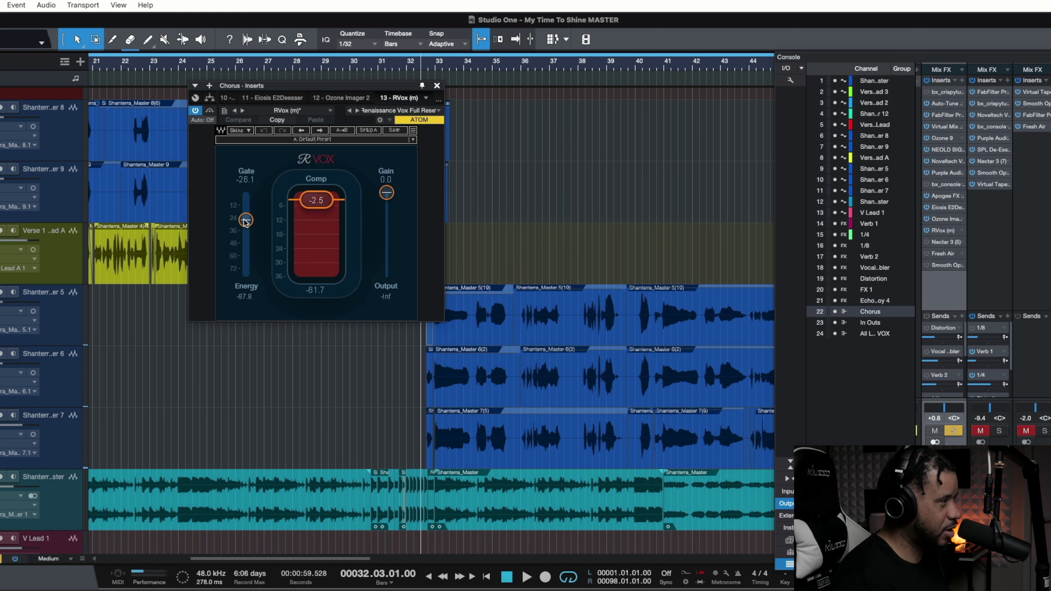
key("space")
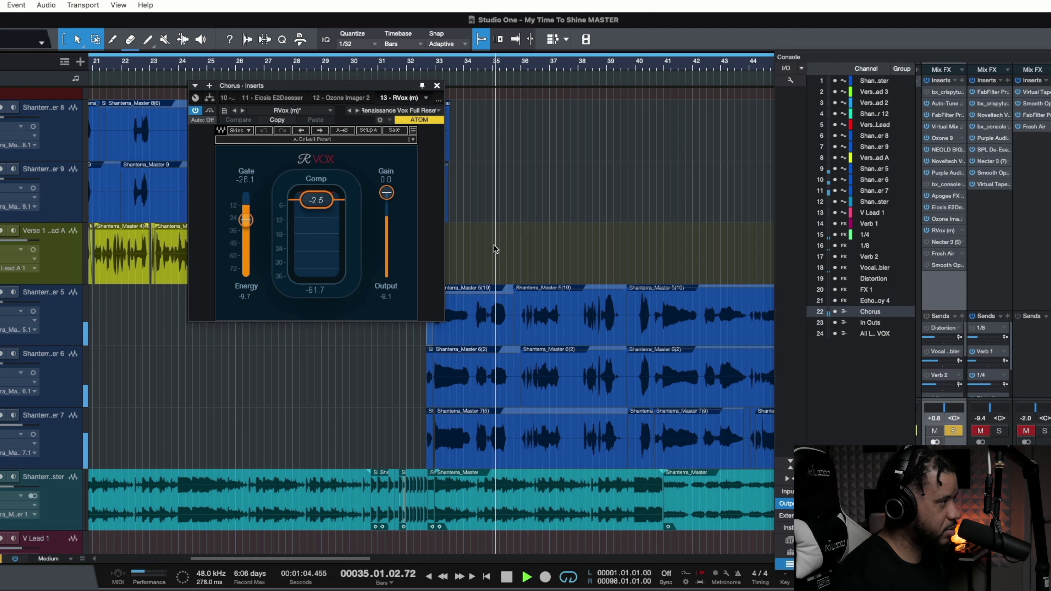
key("space")
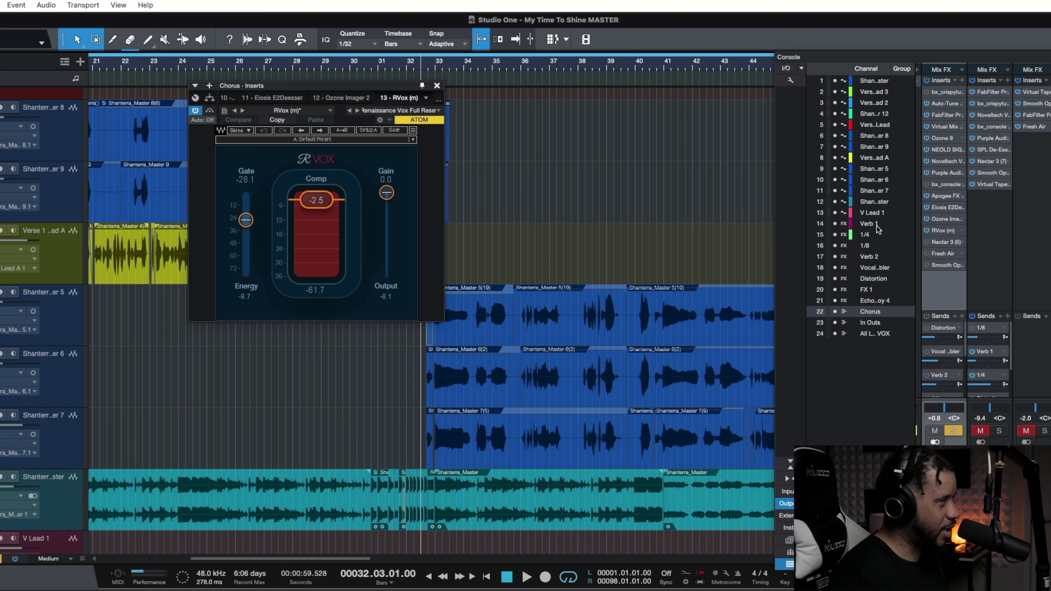
- Activate the Nectar 3 insert on the Chorus bus and compare the chorus playback with it on and off
left_click(931, 241)
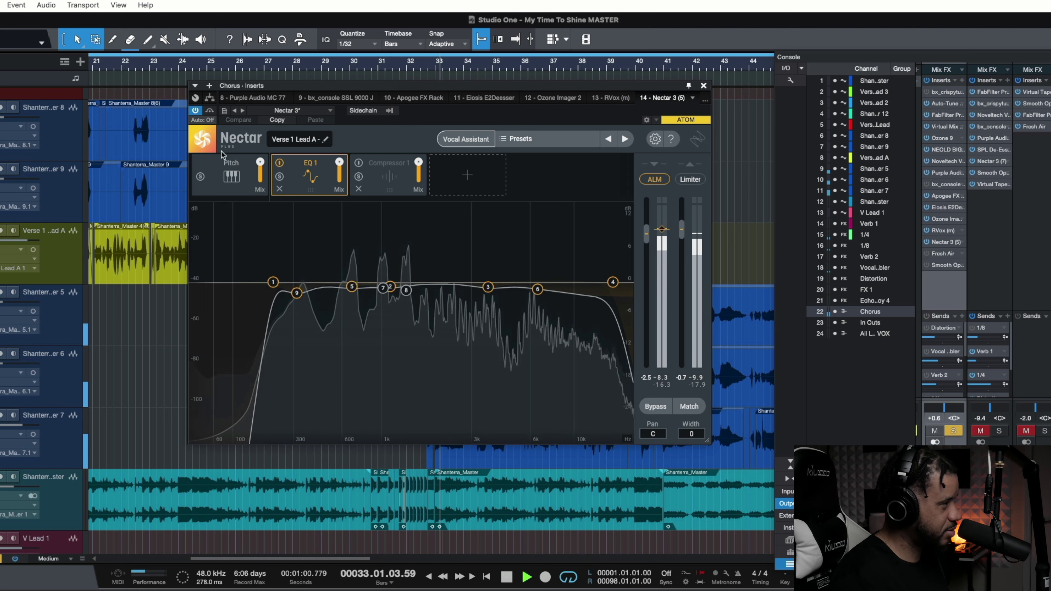
key("space")
key("space")
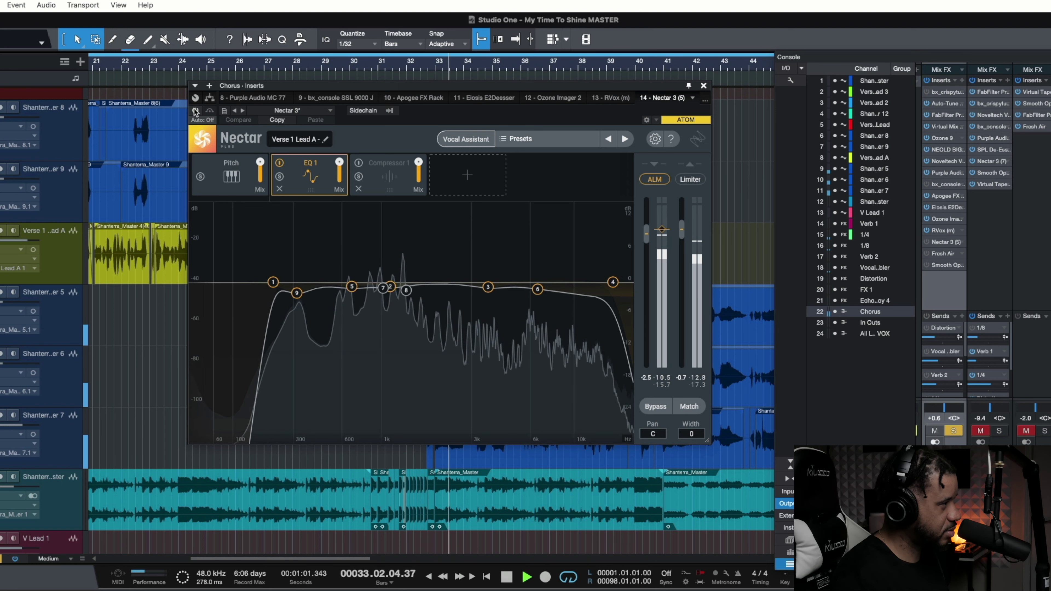
key("space")
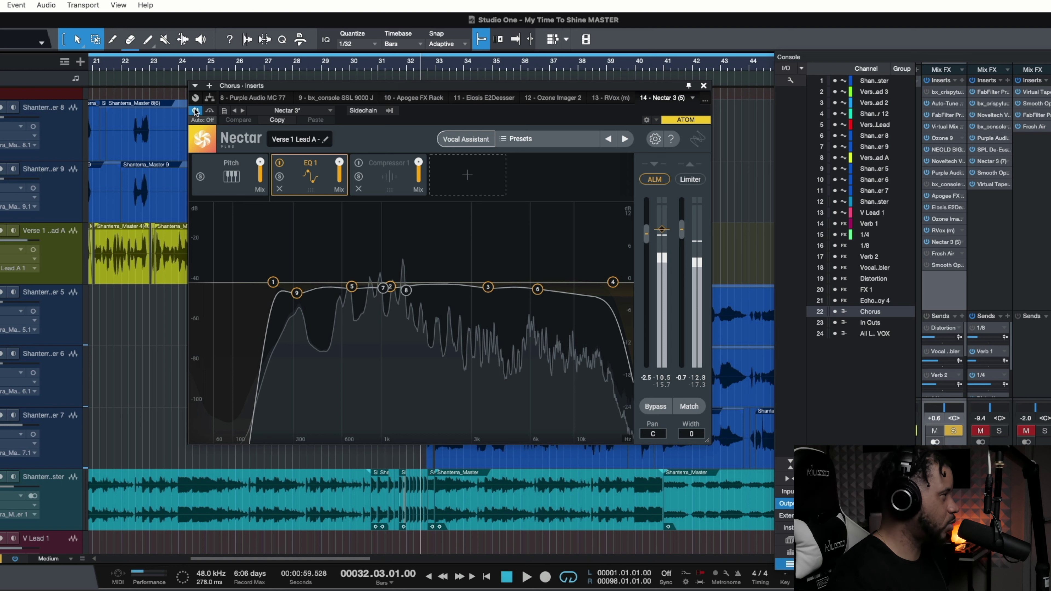
key("space")
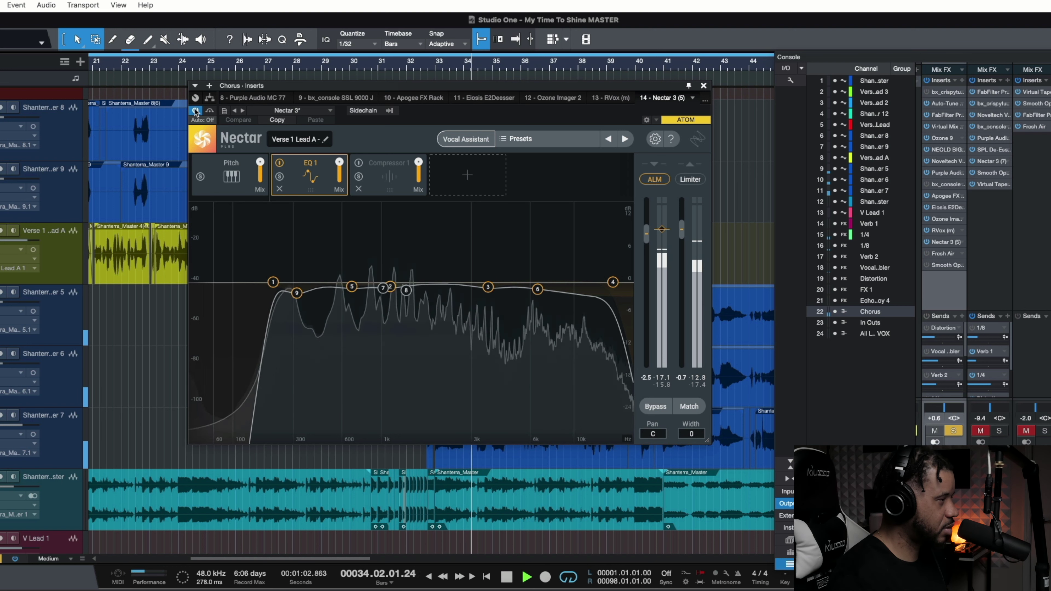
key("space")
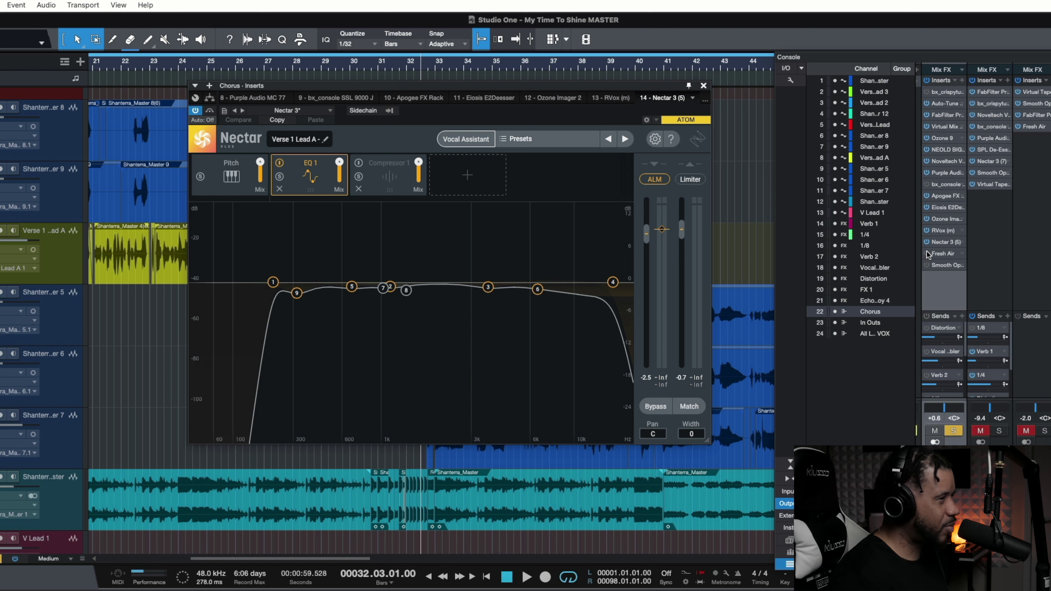
- Open the Fresh Air insert and compare the chorus playback with it on and bypassed, leaving it activated
left_click(943, 253)
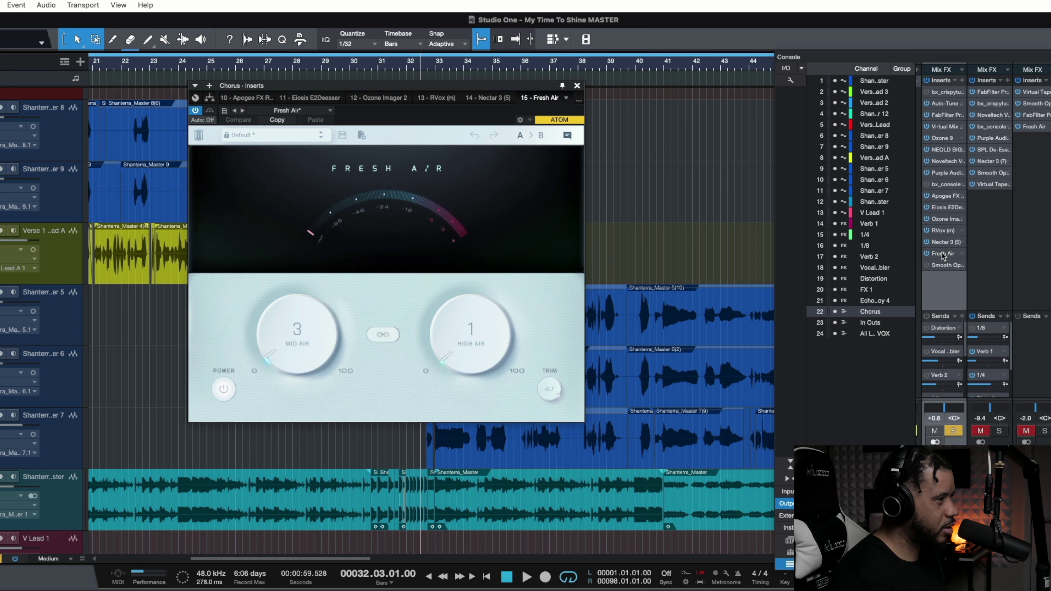
key("space")
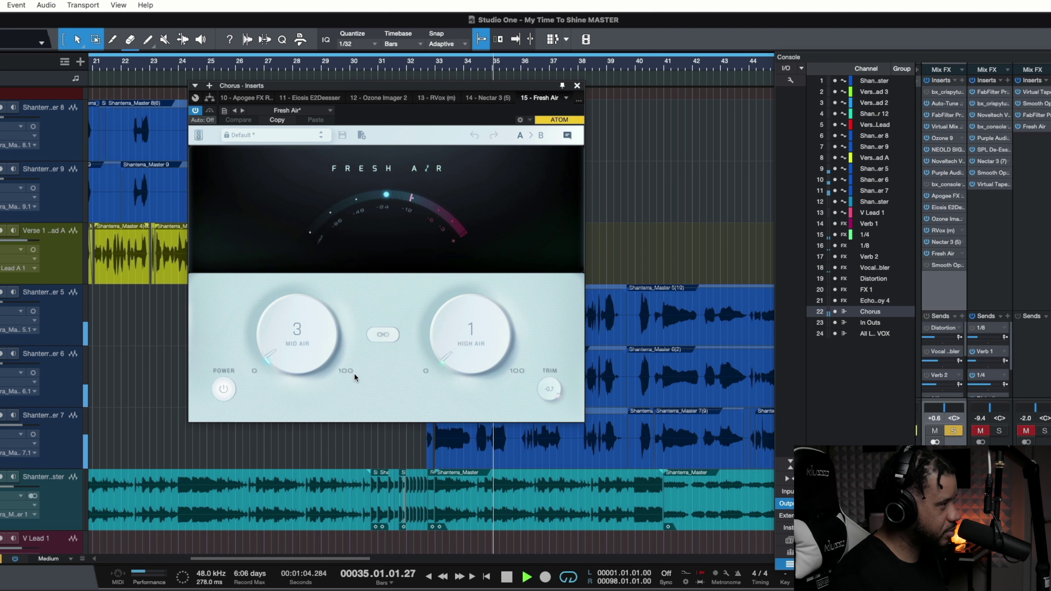
key("space")
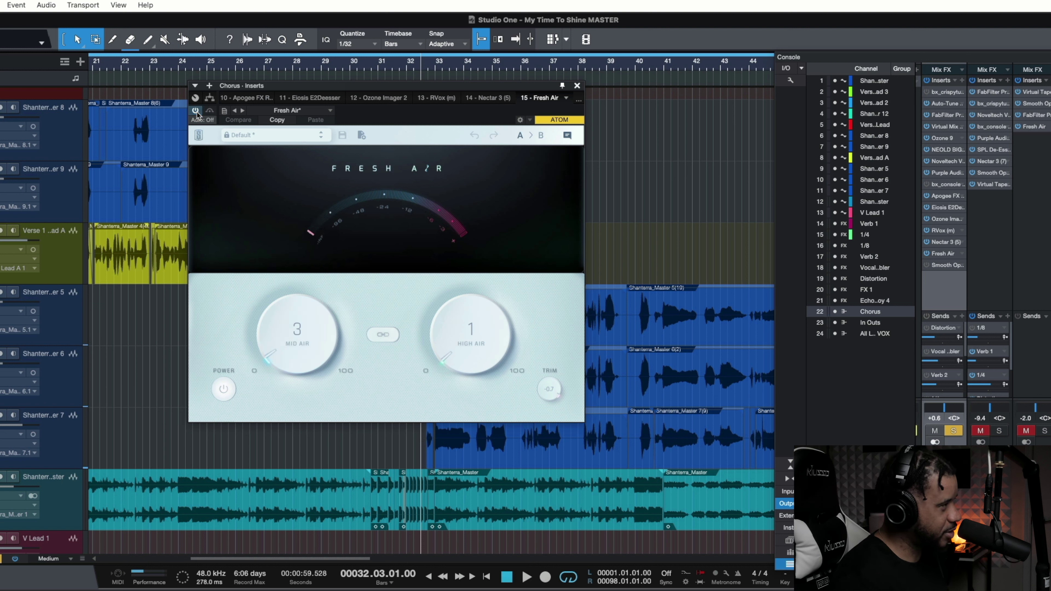
key("space")
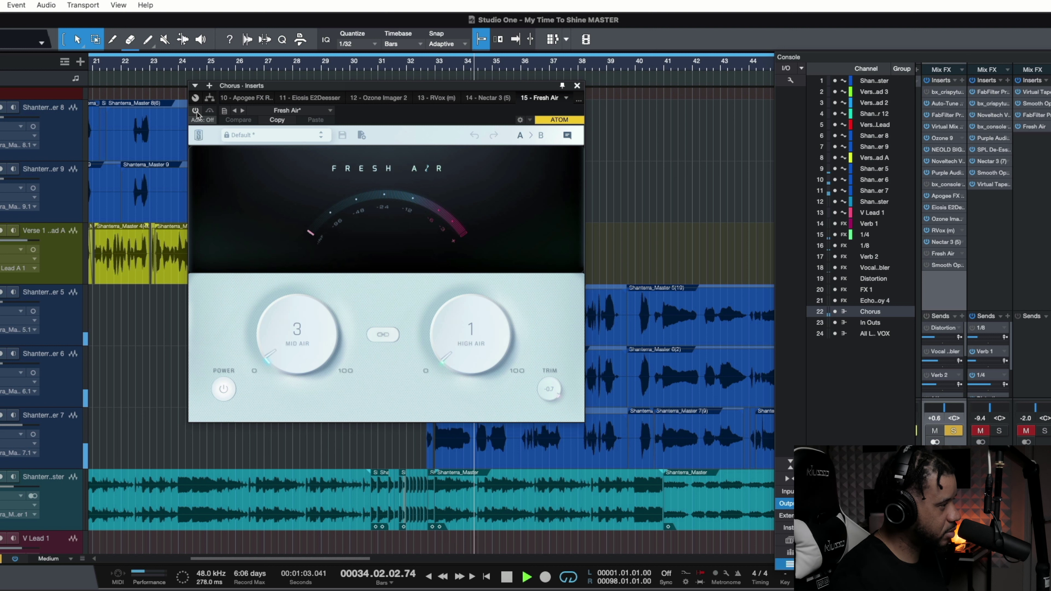
key("space")
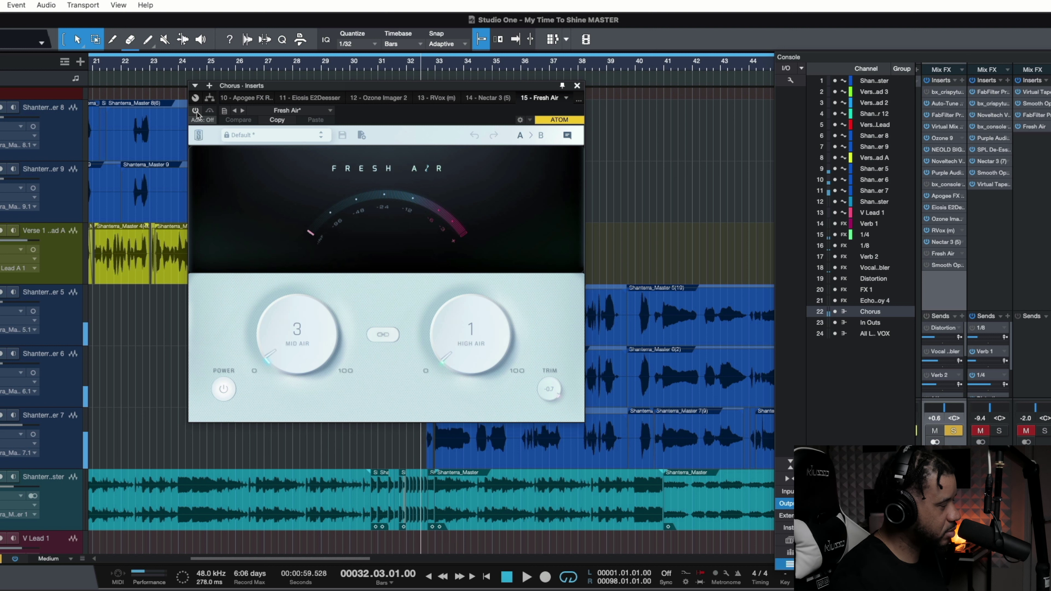
key("space")
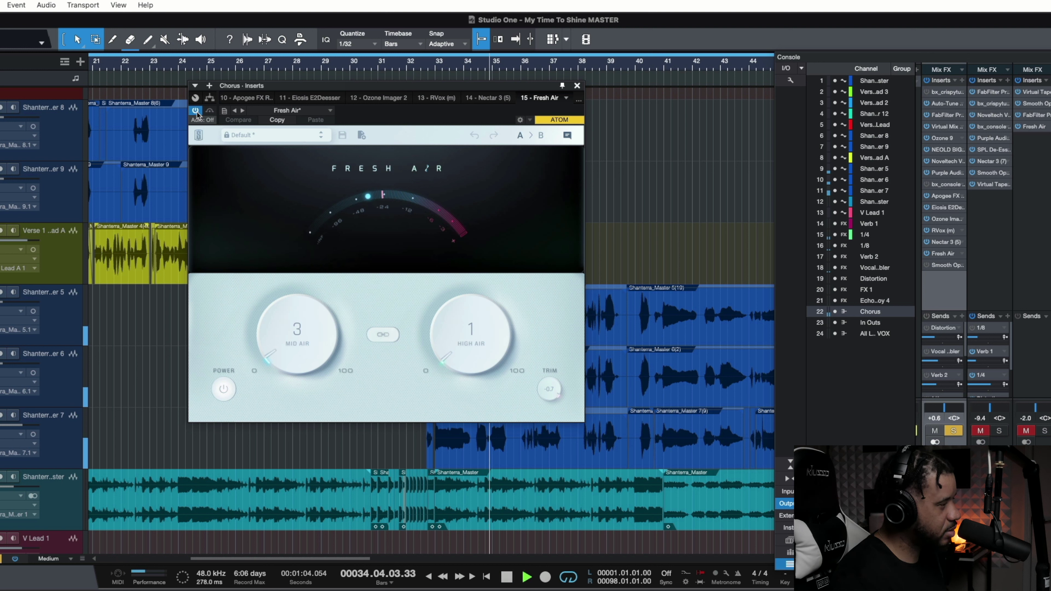
key("space")
left_click(196, 111)
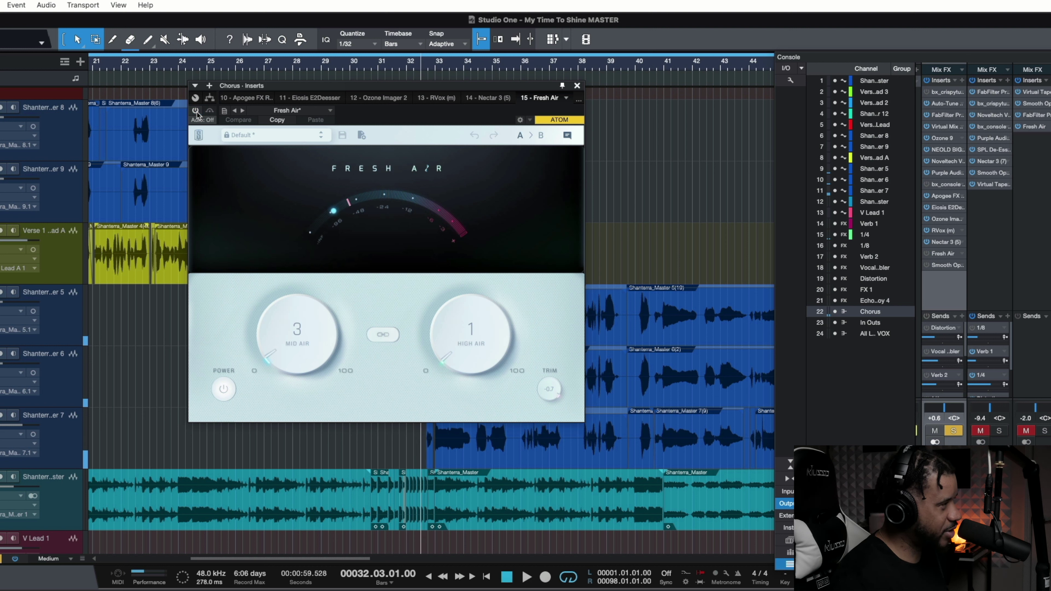
left_click(196, 110)
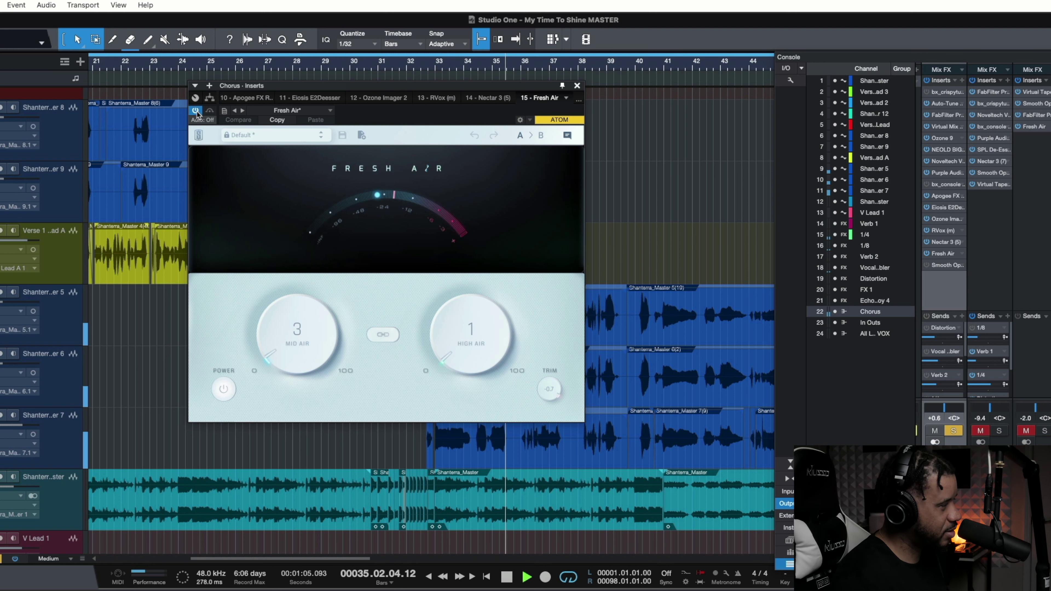
key("space")
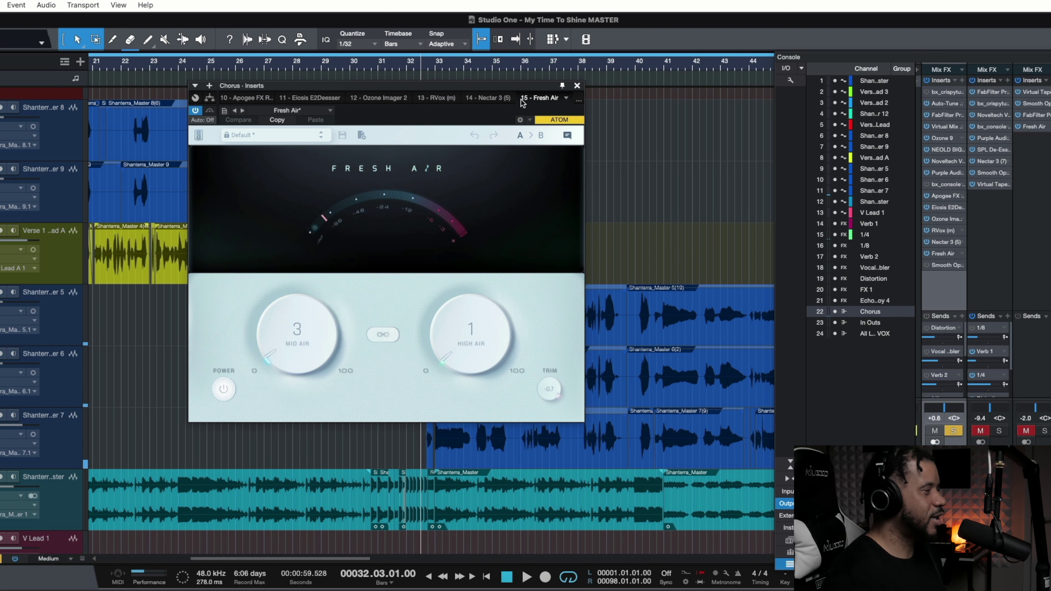
- Open the activated Smooth Operator insert on the Chorus bus and position its window over the middle of the arrangement
left_click_drag(510, 91, 420, 43)
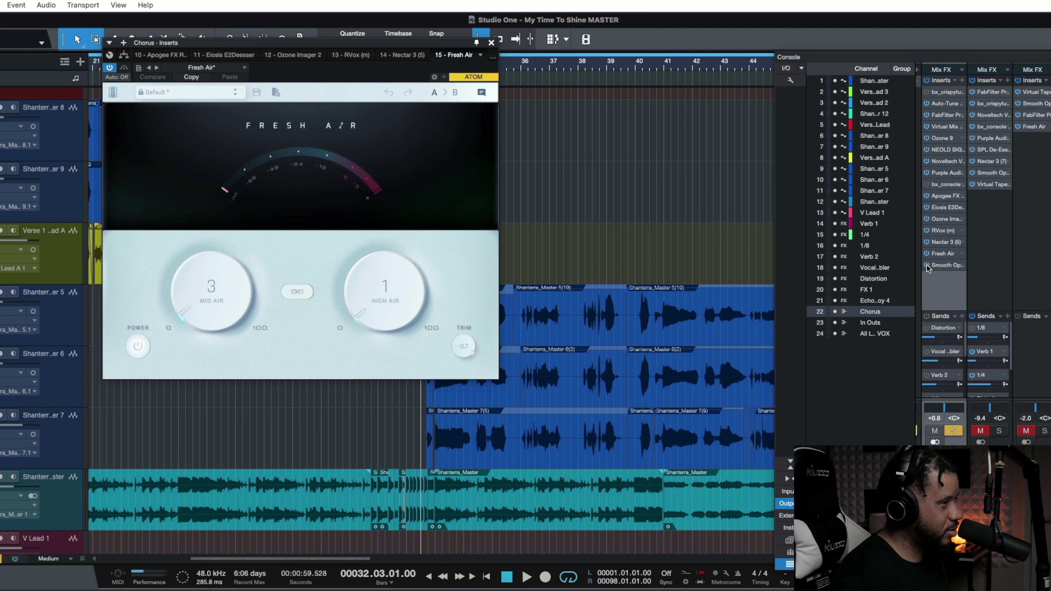
left_click(941, 266)
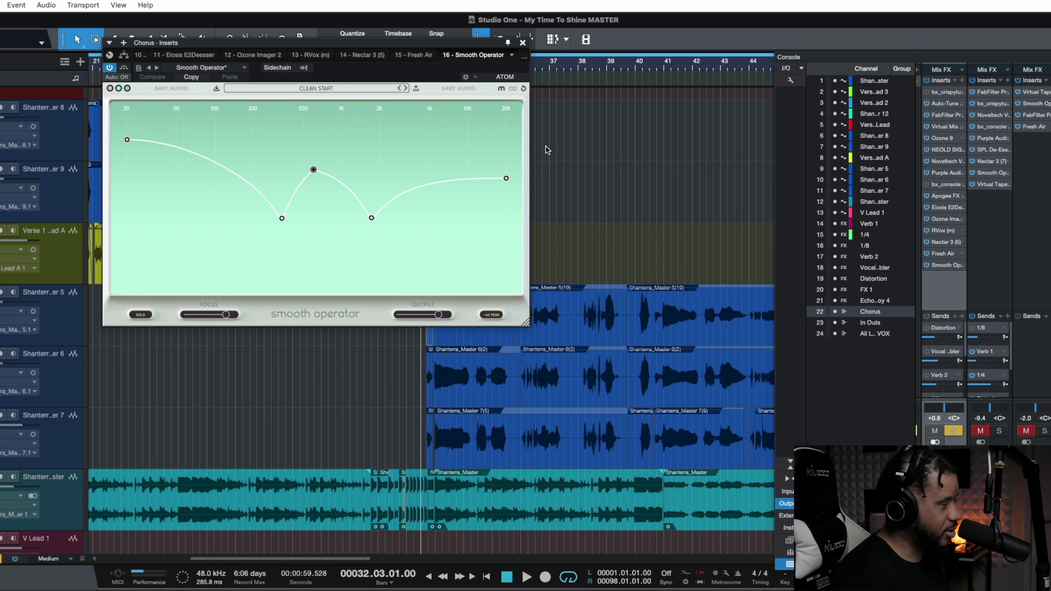
left_click_drag(429, 46, 306, 50)
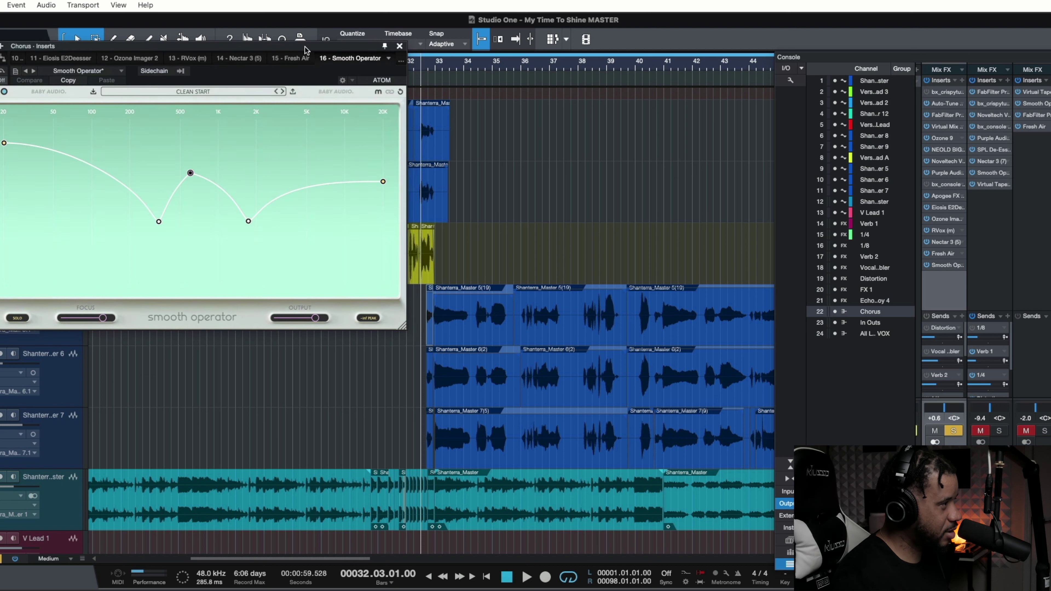
left_click_drag(300, 51, 469, 102)
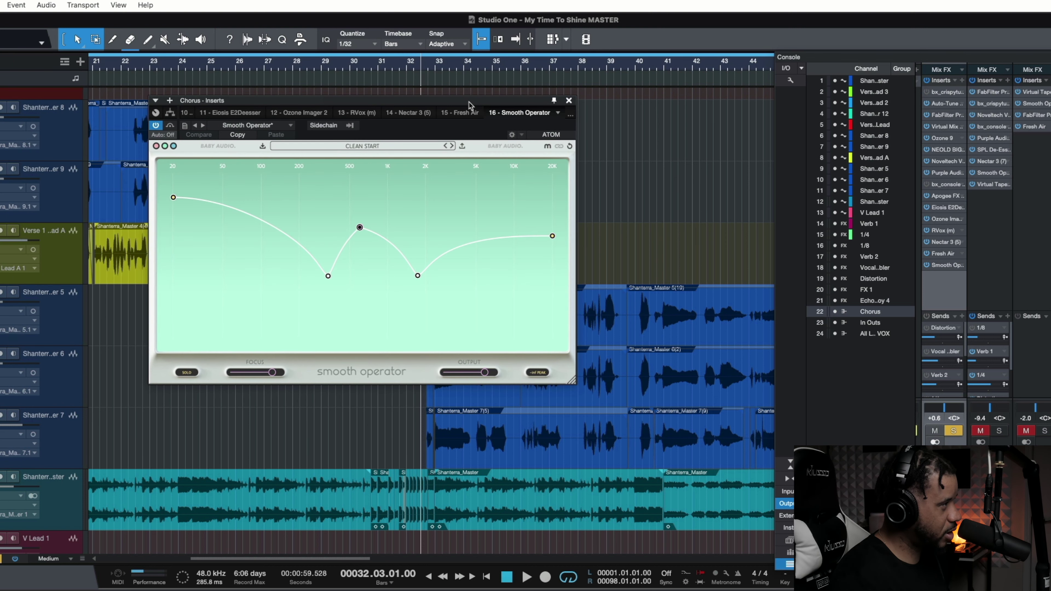